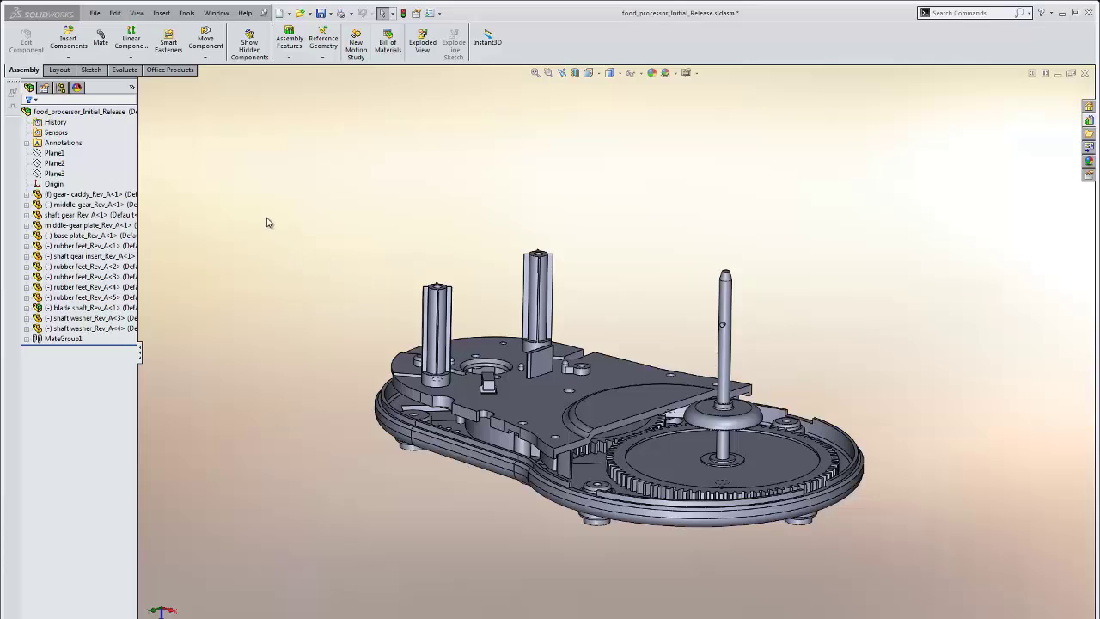
Launch Pack and Go for the food_processor_Initial_Release assembly and move its dialog toward the centre.
{"action": "left_click", "coordinate": [96, 15]}
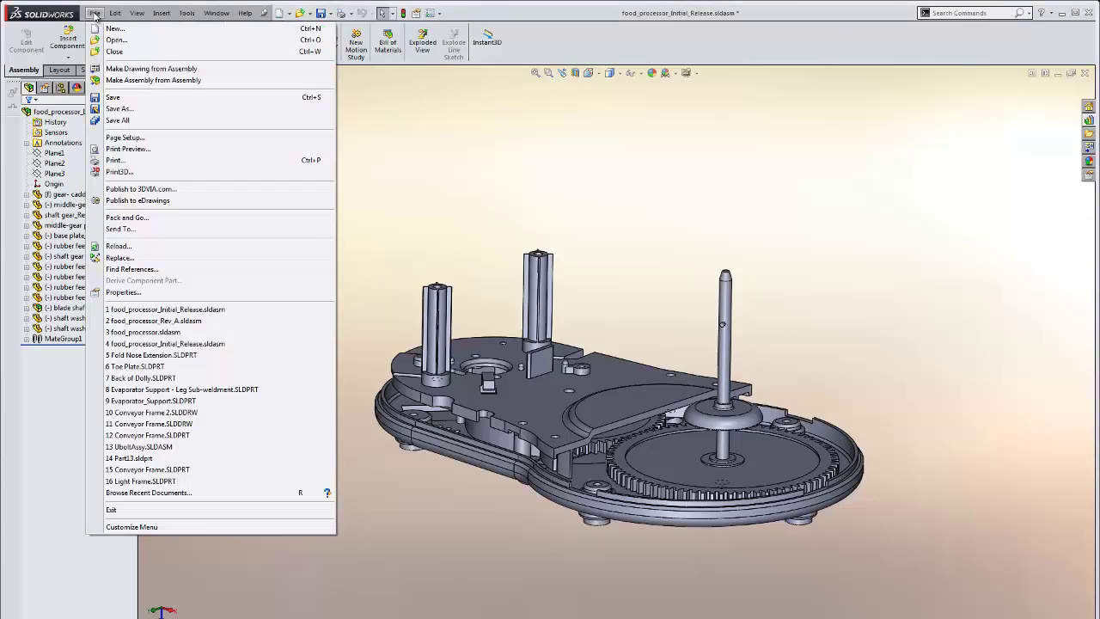
{"action": "left_click", "coordinate": [127, 218]}
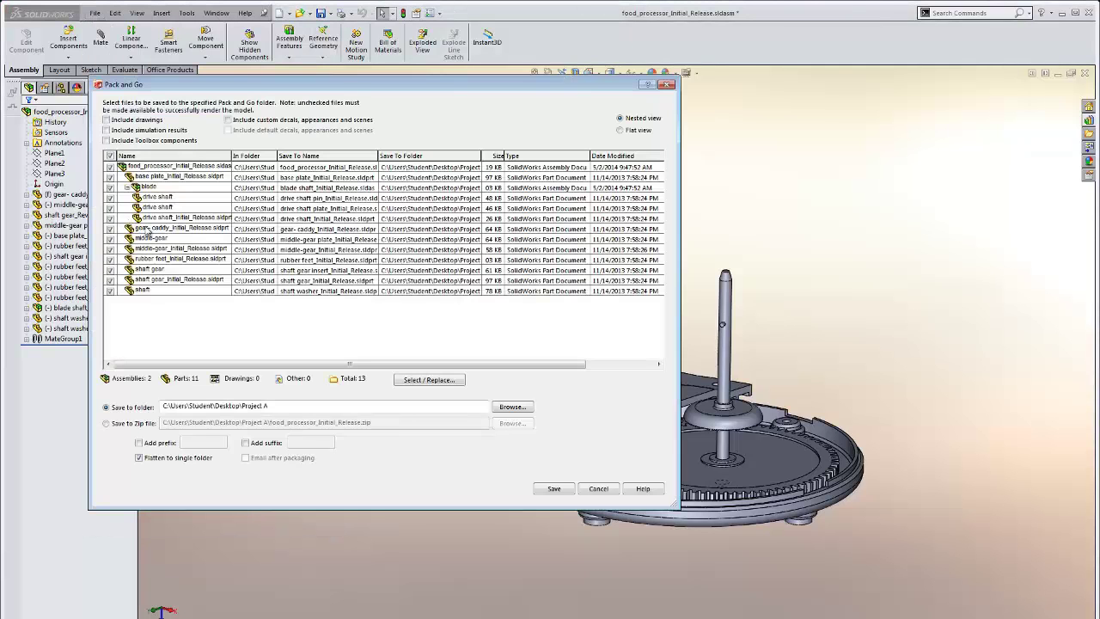
{"action": "left_click_drag", "start_coordinate": [336, 86], "coordinate": [434, 98]}
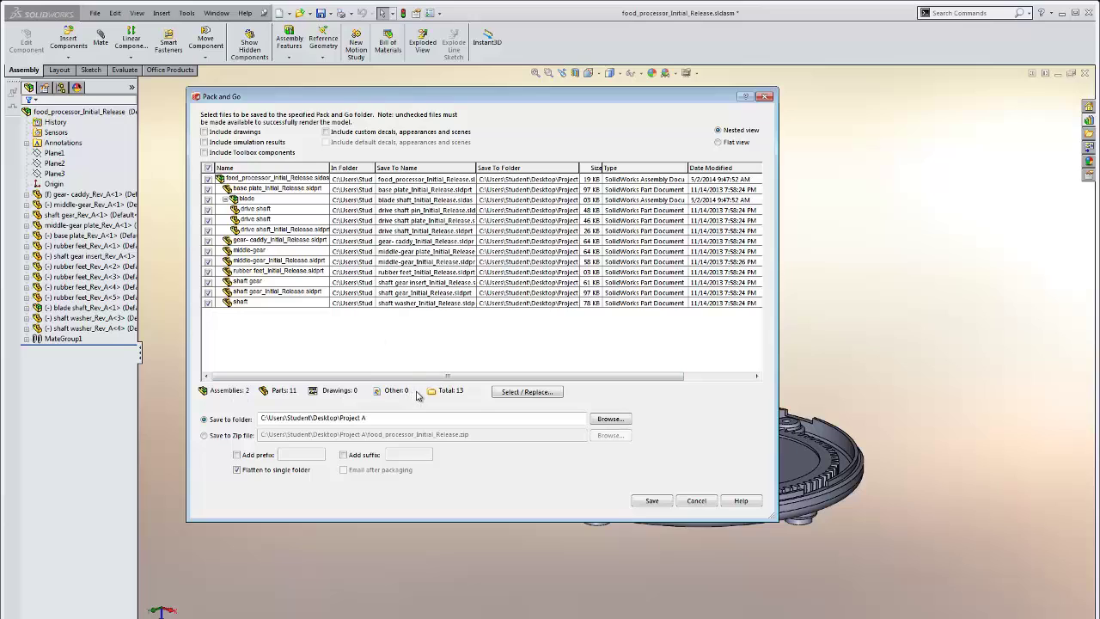
Open the Pack and Go Select / Replace tool and close it unused.
{"action": "left_click", "coordinate": [516, 394]}
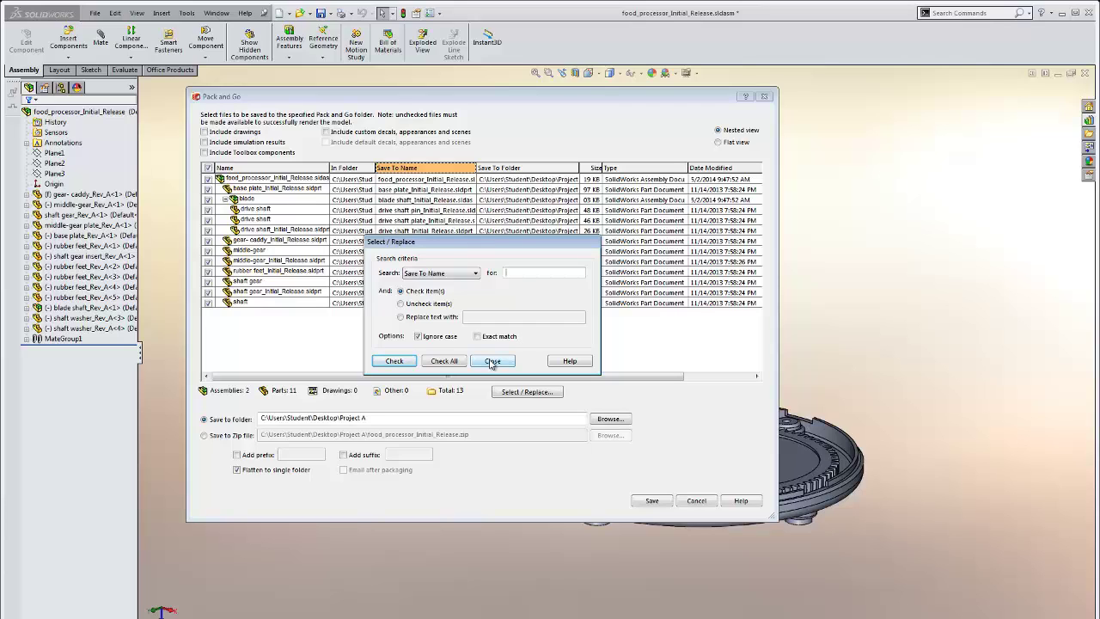
{"action": "left_click", "coordinate": [492, 361]}
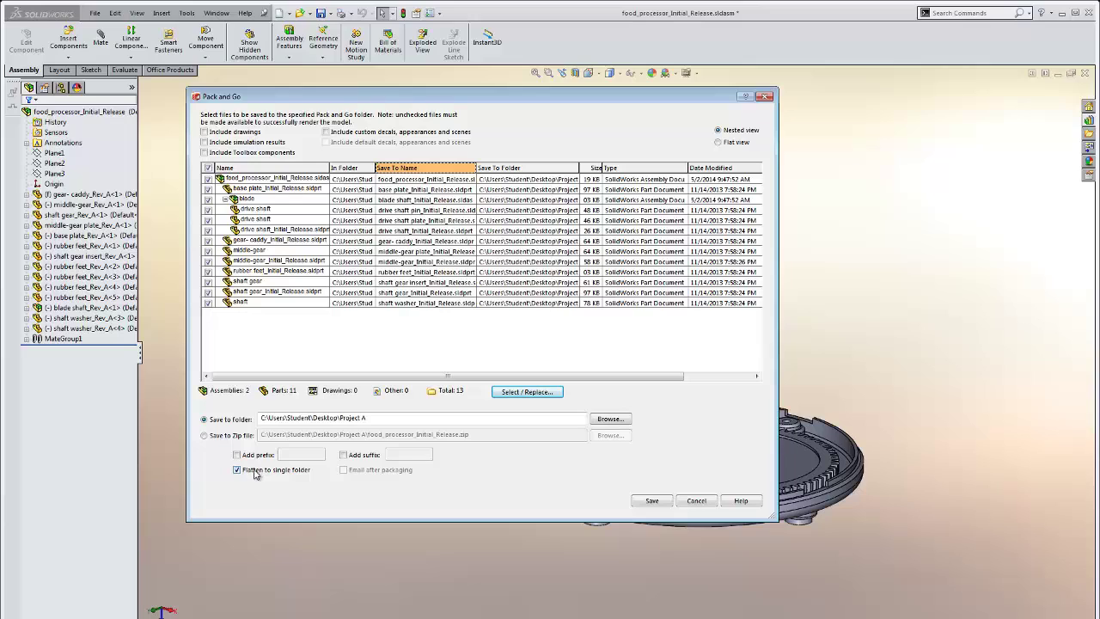
Turn off Flatten to single folder and widen Save To Folder to show full nested paths.
{"action": "left_click", "coordinate": [255, 473]}
{"action": "left_click_drag", "start_coordinate": [580, 168], "coordinate": [637, 169]}
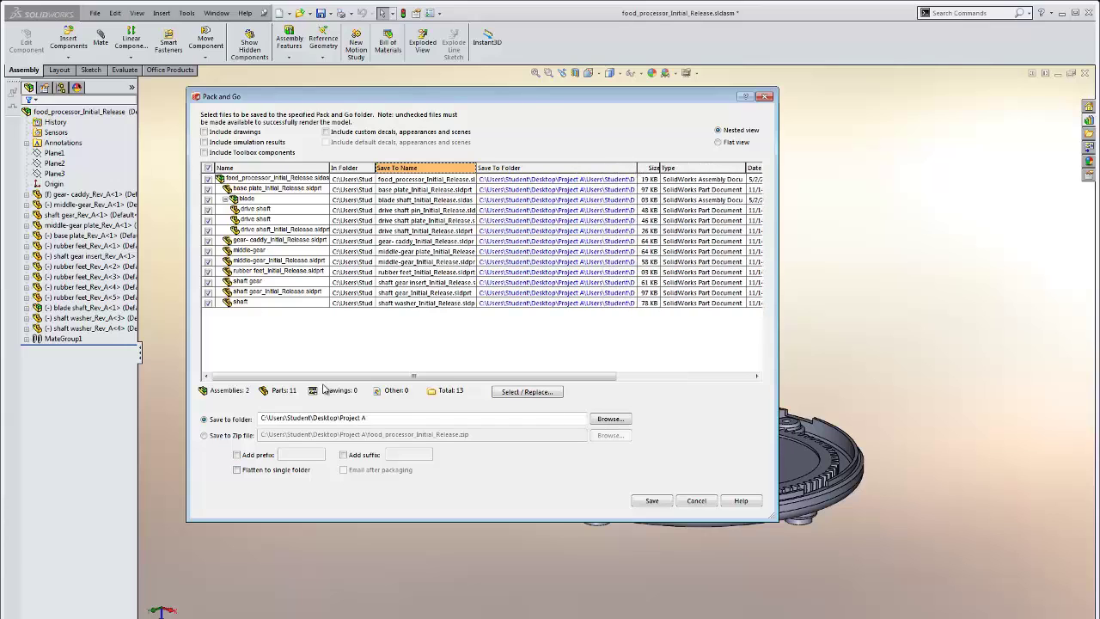
{"action": "left_click", "coordinate": [298, 471]}
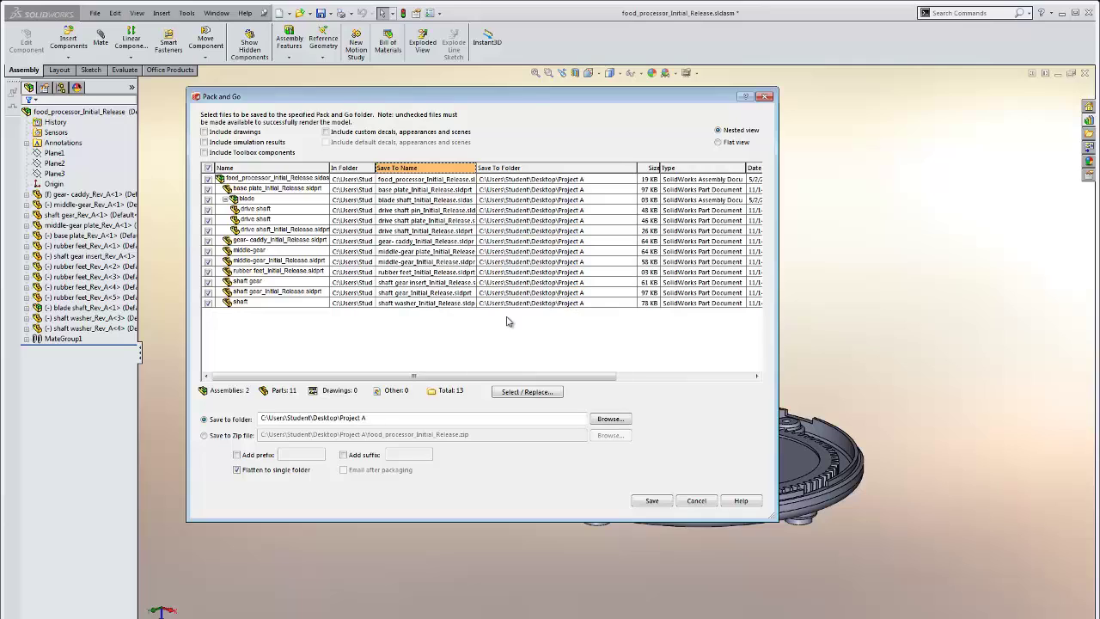
{"action": "left_click", "coordinate": [259, 472]}
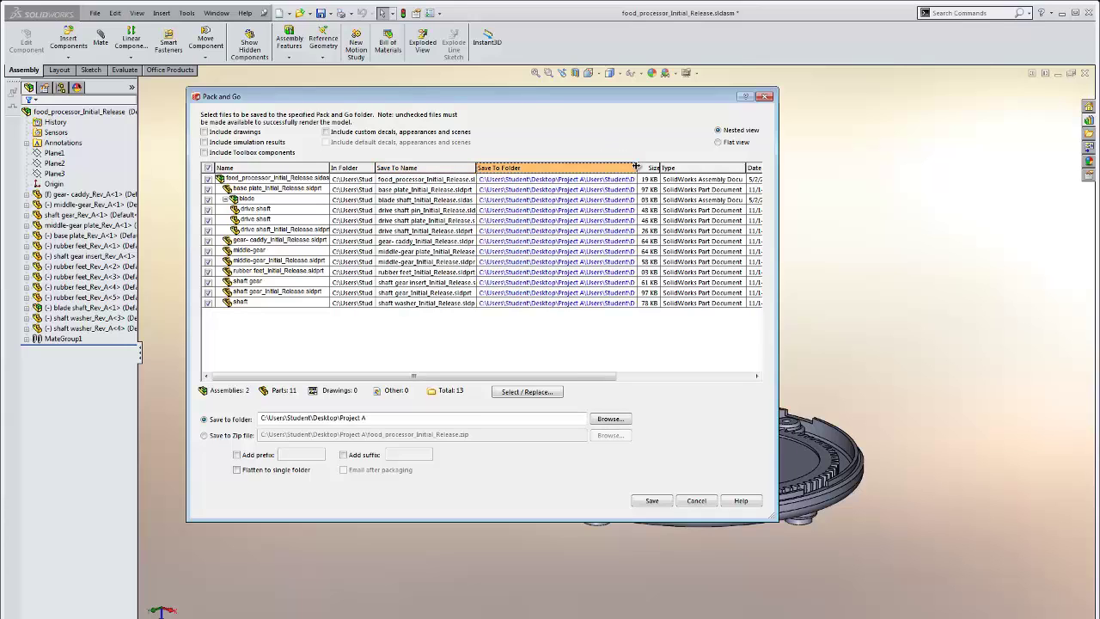
{"action": "left_click_drag", "start_coordinate": [634, 166], "coordinate": [688, 166]}
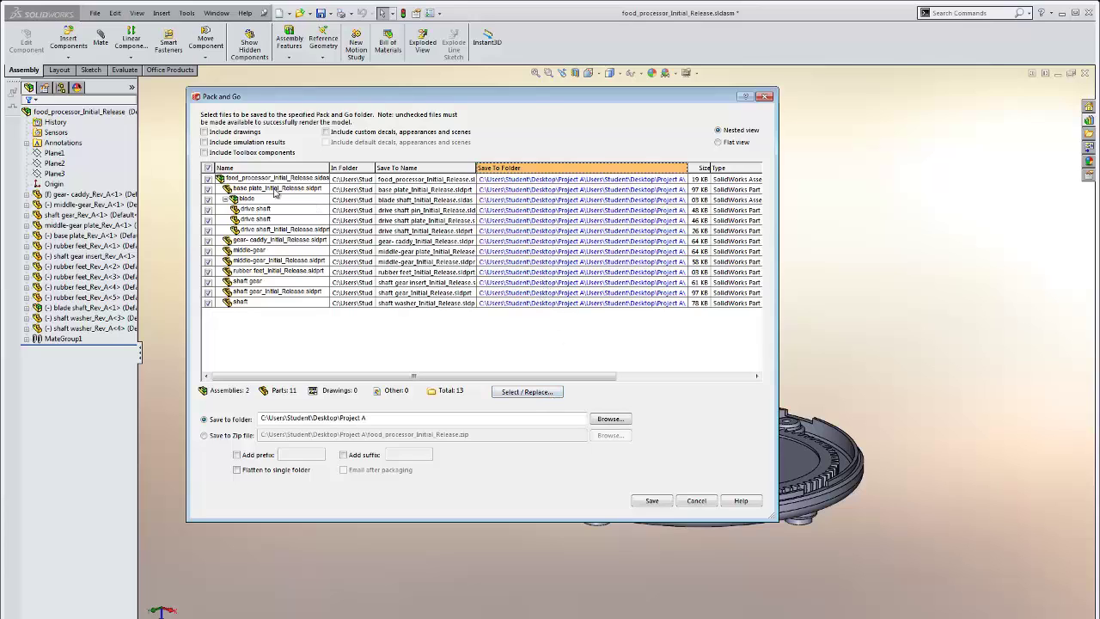
Set the top-level assembly's Save To Folder to the Project A folder on the Desktop.
{"action": "left_click", "coordinate": [530, 393]}
{"action": "left_click", "coordinate": [493, 360]}
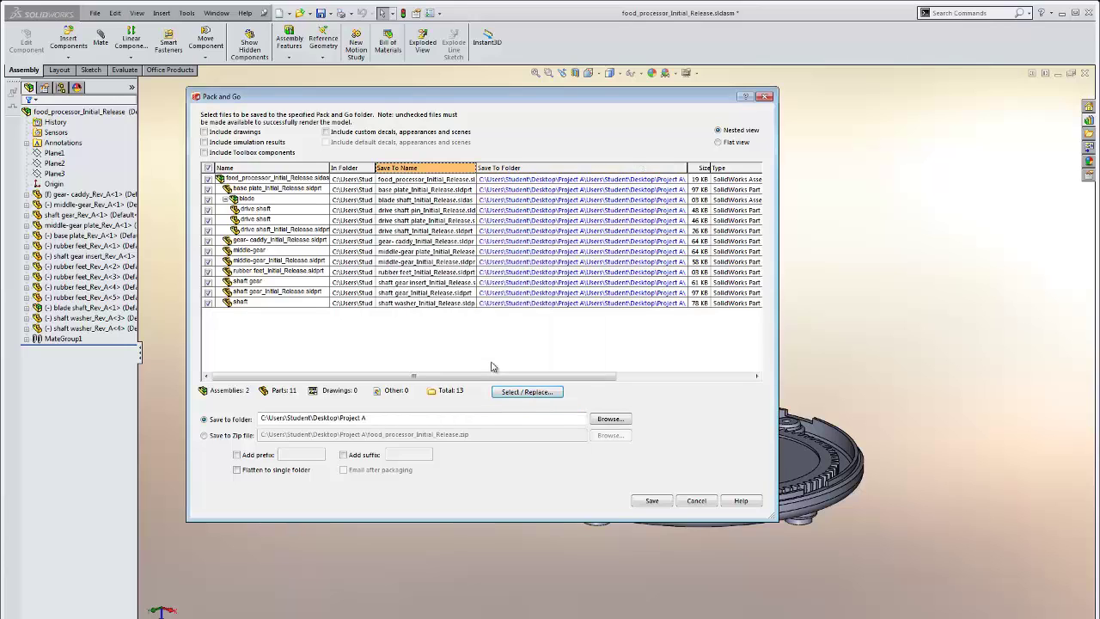
{"action": "double_click", "coordinate": [558, 181]}
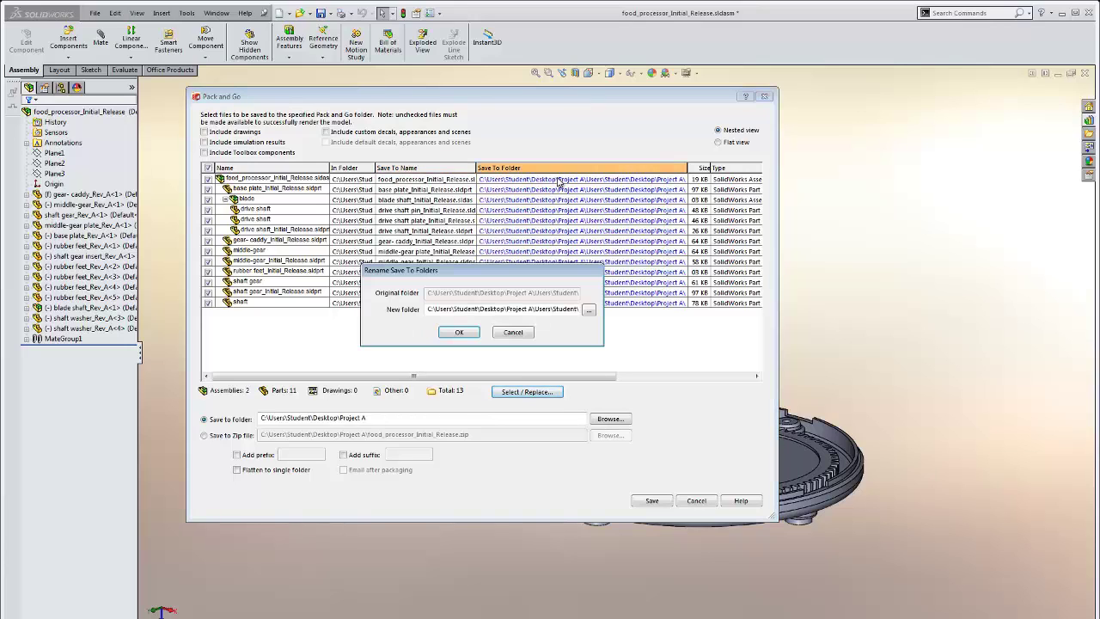
{"action": "left_click", "coordinate": [590, 310]}
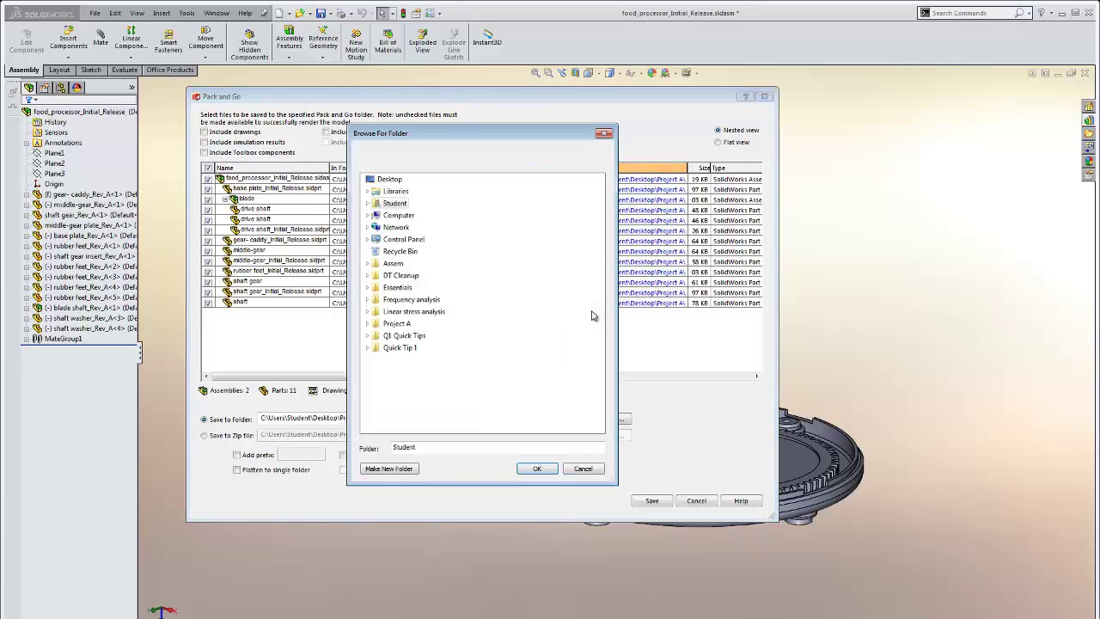
{"action": "double_click", "coordinate": [398, 323]}
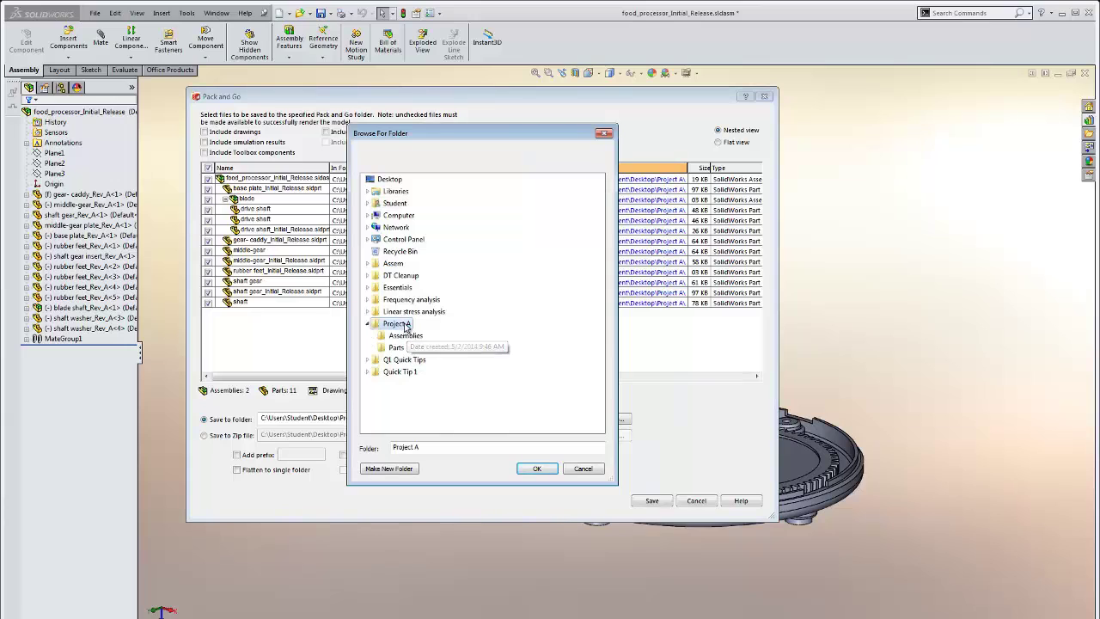
{"action": "left_click", "coordinate": [536, 469]}
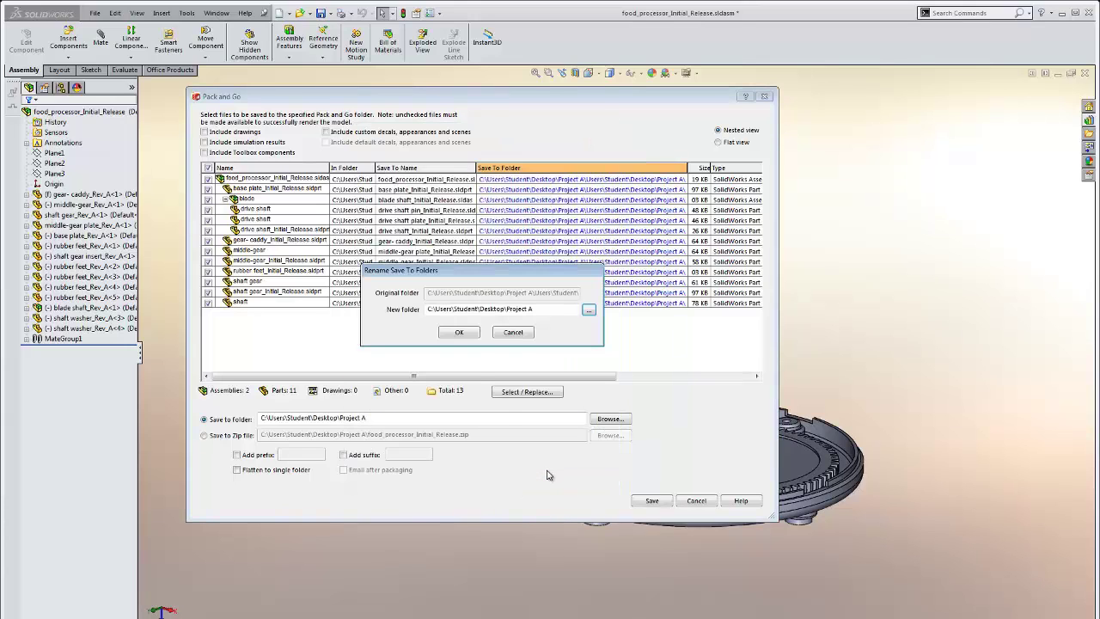
{"action": "left_click", "coordinate": [461, 333]}
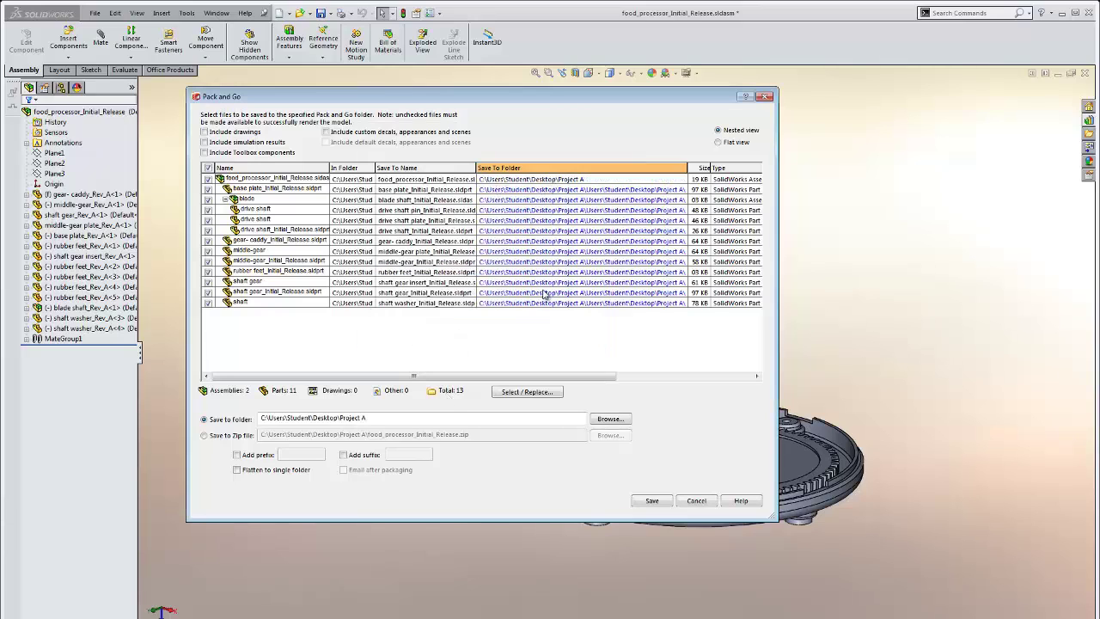
Copy the base plate's nested destination path from its Save To Folder cell.
{"action": "double_click", "coordinate": [518, 191]}
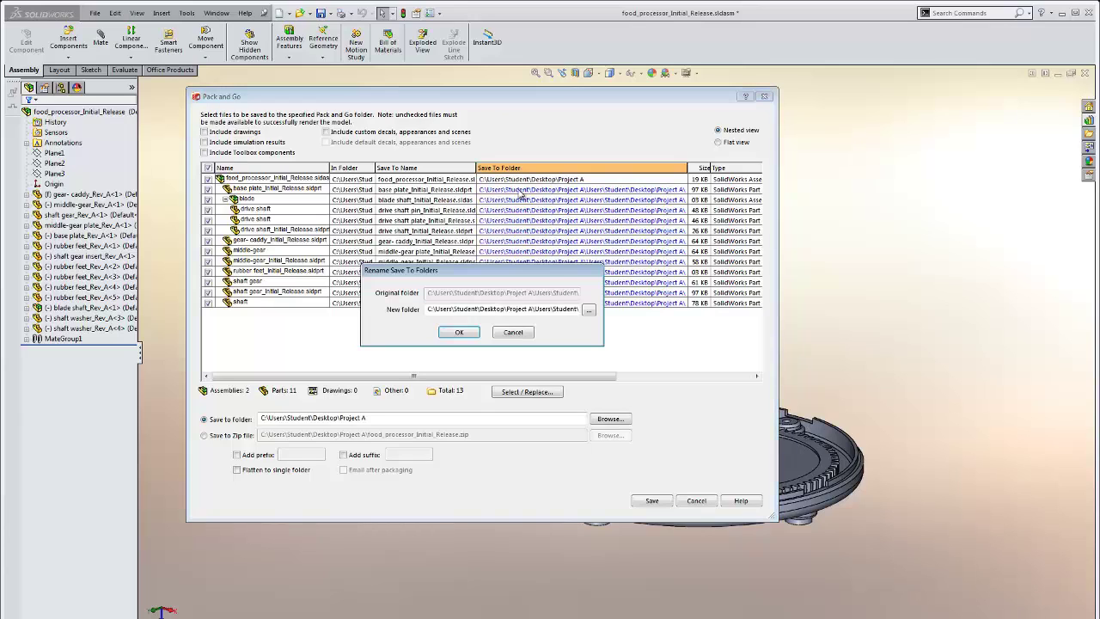
{"action": "left_click_drag", "start_coordinate": [428, 308], "coordinate": [606, 310]}
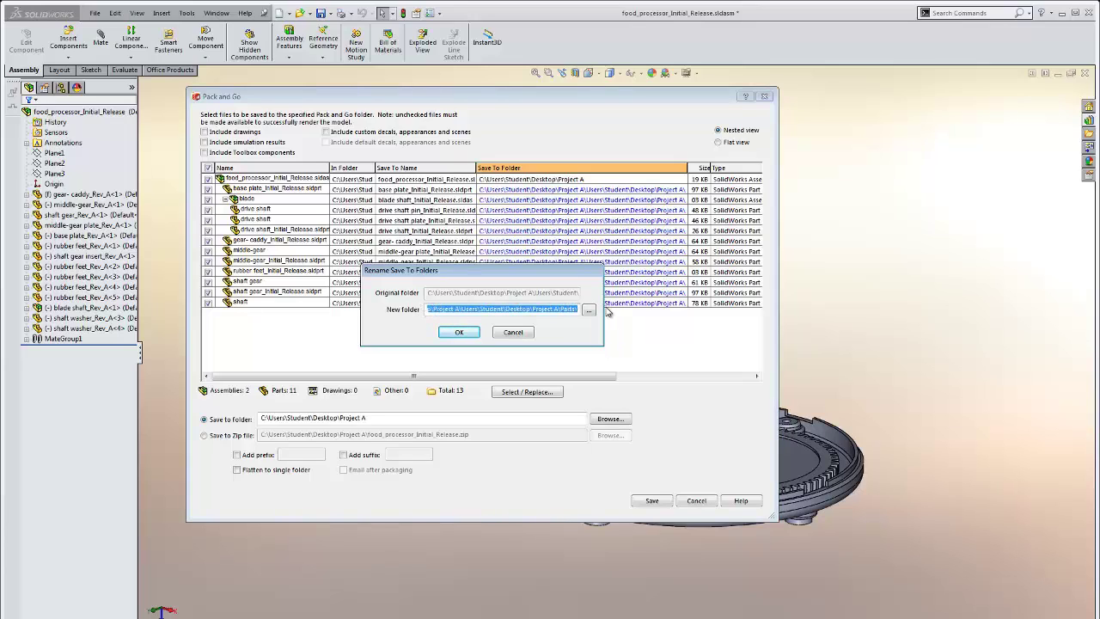
{"action": "left_click", "coordinate": [507, 336]}
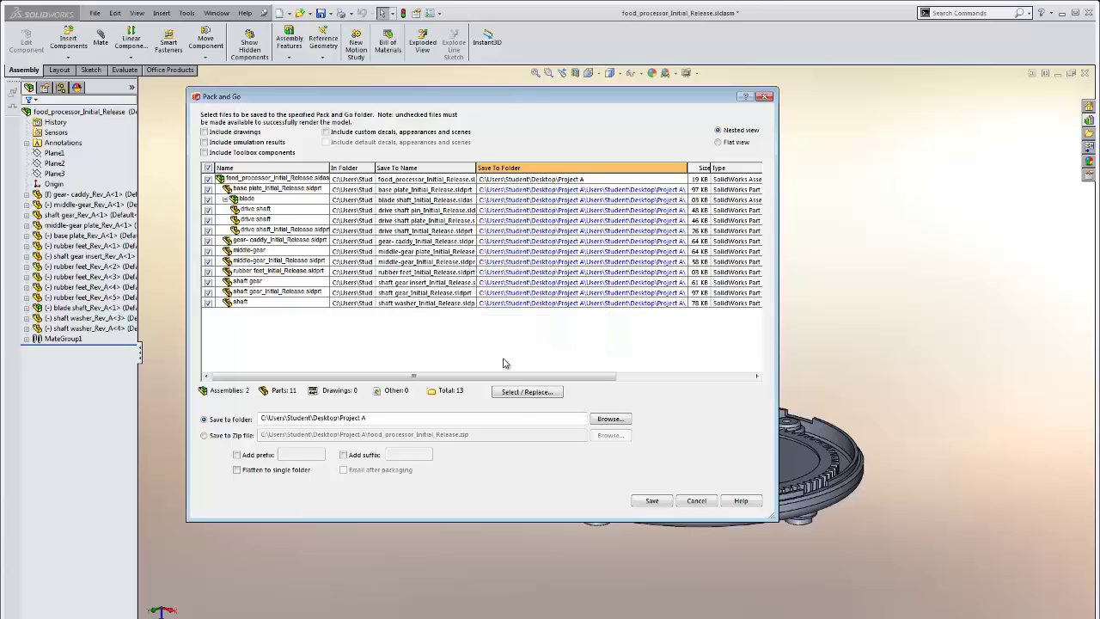
Replace the duplicated nested path in Save To Folder with the Project A path for all files.
{"action": "left_click", "coordinate": [526, 392]}
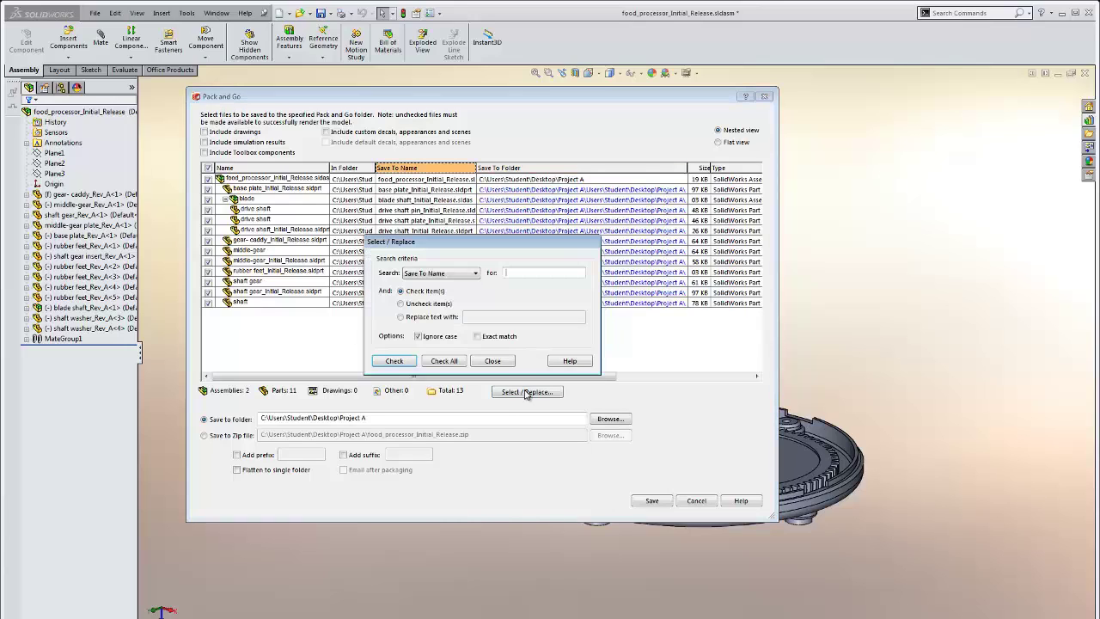
{"action": "left_click", "coordinate": [444, 275]}
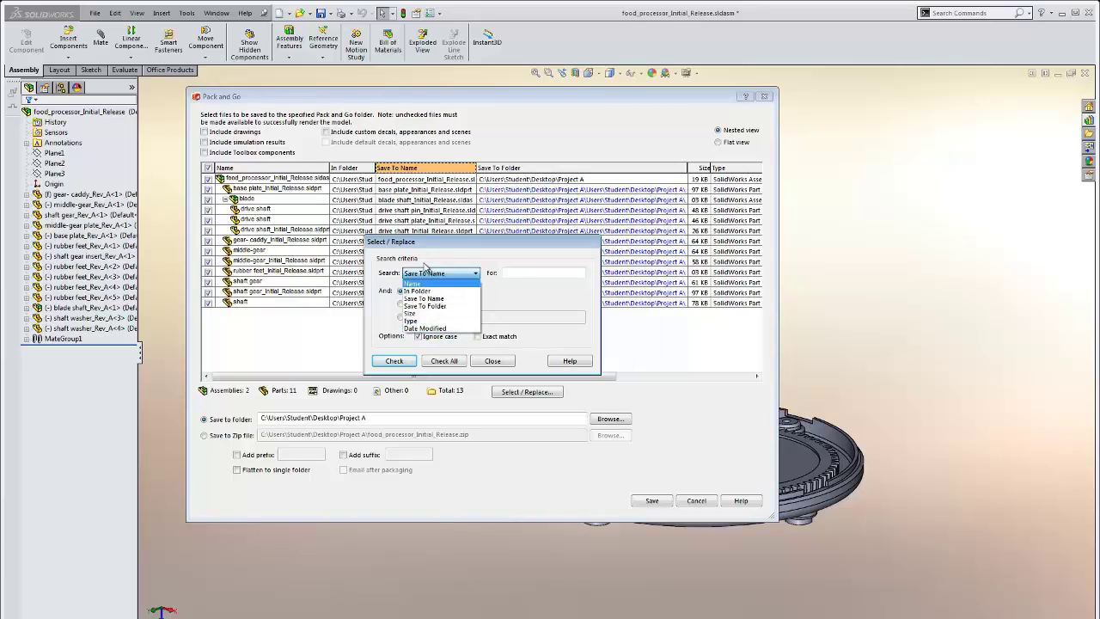
{"action": "left_click", "coordinate": [439, 307]}
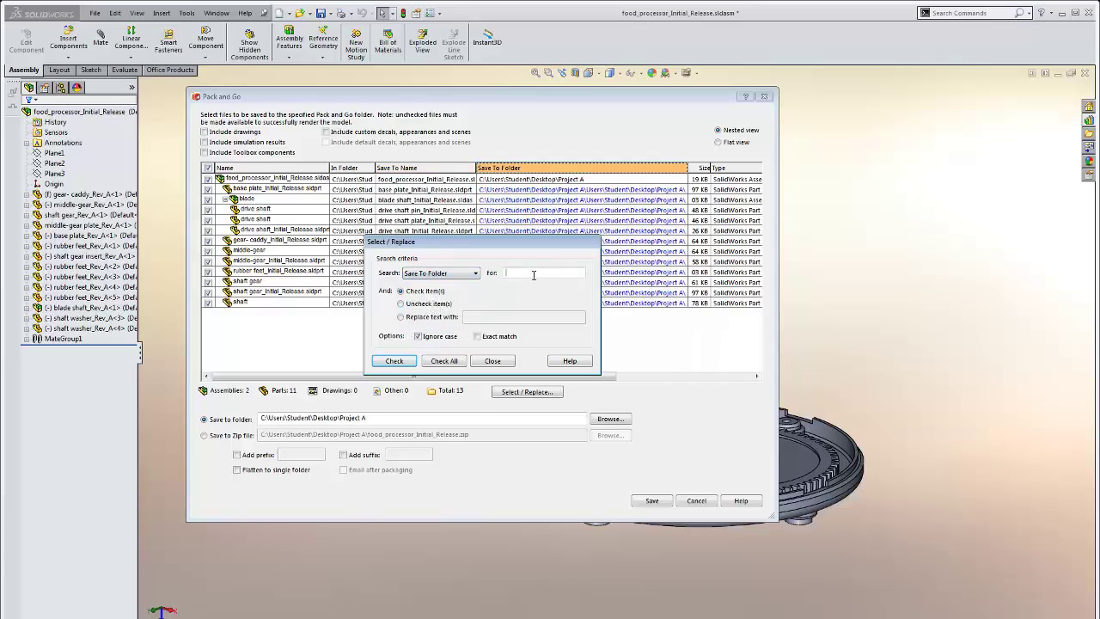
{"action": "key", "text": "ctrl+v"}
{"action": "left_click", "coordinate": [447, 318]}
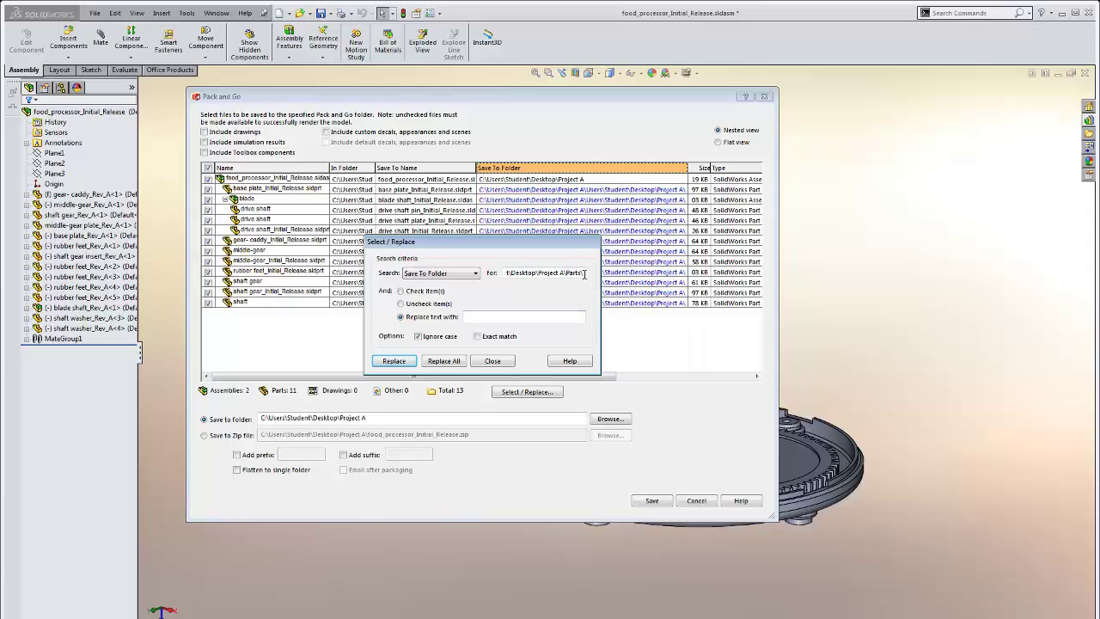
{"action": "key", "text": "BackSpace"}
{"action": "key", "text": "BackSpace"}
{"action": "key", "text": "BackSpace"}
{"action": "key", "text": "BackSpace"}
{"action": "key", "text": "BackSpace"}
{"action": "key", "text": "BackSpace"}
{"action": "key", "text": "BackSpace"}
{"action": "key", "text": "BackSpace"}
{"action": "key", "text": "BackSpace"}
{"action": "key", "text": "BackSpace"}
{"action": "key", "text": "BackSpace"}
{"action": "key", "text": "BackSpace"}
{"action": "key", "text": "BackSpace"}
{"action": "key", "text": "BackSpace"}
{"action": "key", "text": "BackSpace"}
{"action": "key", "text": "BackSpace"}
{"action": "key", "text": "BackSpace"}
{"action": "key", "text": "BackSpace"}
{"action": "key", "text": "BackSpace"}
{"action": "key", "text": "BackSpace"}
{"action": "key", "text": "BackSpace"}
{"action": "key", "text": "BackSpace"}
{"action": "key", "text": "BackSpace"}
{"action": "key", "text": "BackSpace"}
{"action": "key", "text": "BackSpace"}
{"action": "key", "text": "BackSpace"}
{"action": "key", "text": "BackSpace"}
{"action": "key", "text": "BackSpace"}
{"action": "key", "text": "BackSpace"}
{"action": "key", "text": "BackSpace"}
{"action": "key", "text": "BackSpace"}
{"action": "key", "text": "BackSpace"}
{"action": "key", "text": "BackSpace"}
{"action": "key", "text": "BackSpace"}
{"action": "key", "text": "BackSpace"}
{"action": "key", "text": "ctrl+v"}
{"action": "key", "text": "Left"}
{"action": "key", "text": "Left"}
{"action": "key", "text": "Left"}
{"action": "key", "text": "Left"}
{"action": "key", "text": "Left"}
{"action": "key", "text": "Left"}
{"action": "key", "text": "Left"}
{"action": "key", "text": "Left"}
{"action": "key", "text": "Left"}
{"action": "key", "text": "Left"}
{"action": "key", "text": "Left"}
{"action": "key", "text": "Left"}
{"action": "key", "text": "Left"}
{"action": "key", "text": "Left"}
{"action": "key", "text": "Left"}
{"action": "key", "text": "Left"}
{"action": "key", "text": "Left"}
{"action": "key", "text": "Left"}
{"action": "key", "text": "Left"}
{"action": "key", "text": "Left"}
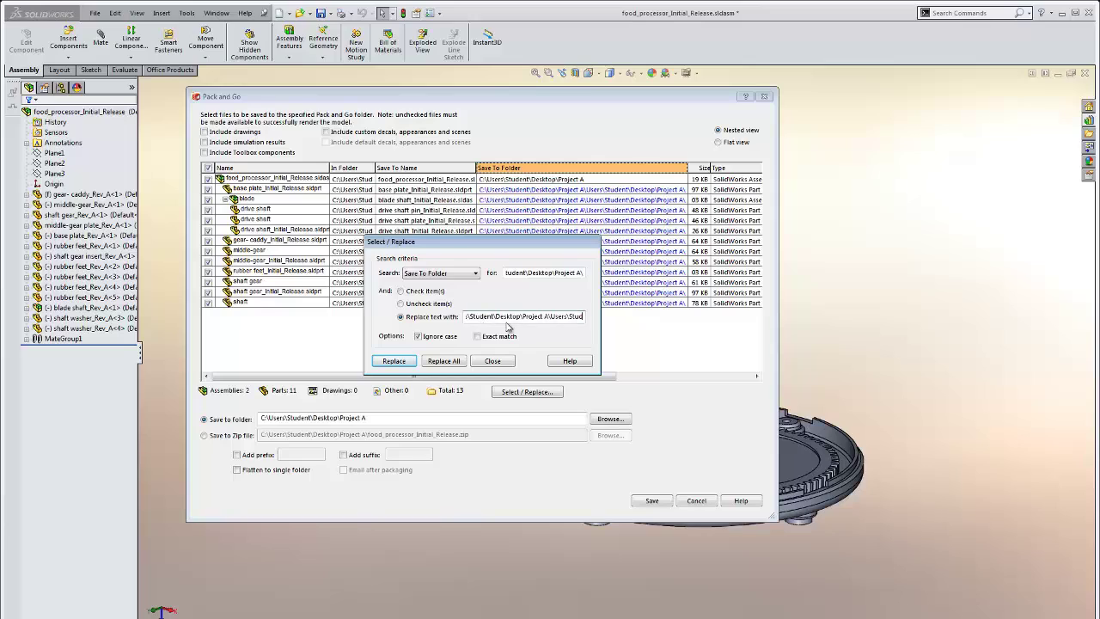
{"action": "key", "text": "Left"}
{"action": "key", "text": "Left"}
{"action": "key", "text": "Left"}
{"action": "key", "text": "Left"}
{"action": "key", "text": "Left"}
{"action": "key", "text": "Left"}
{"action": "key", "text": "Left"}
{"action": "key", "text": "Left"}
{"action": "key", "text": "Left"}
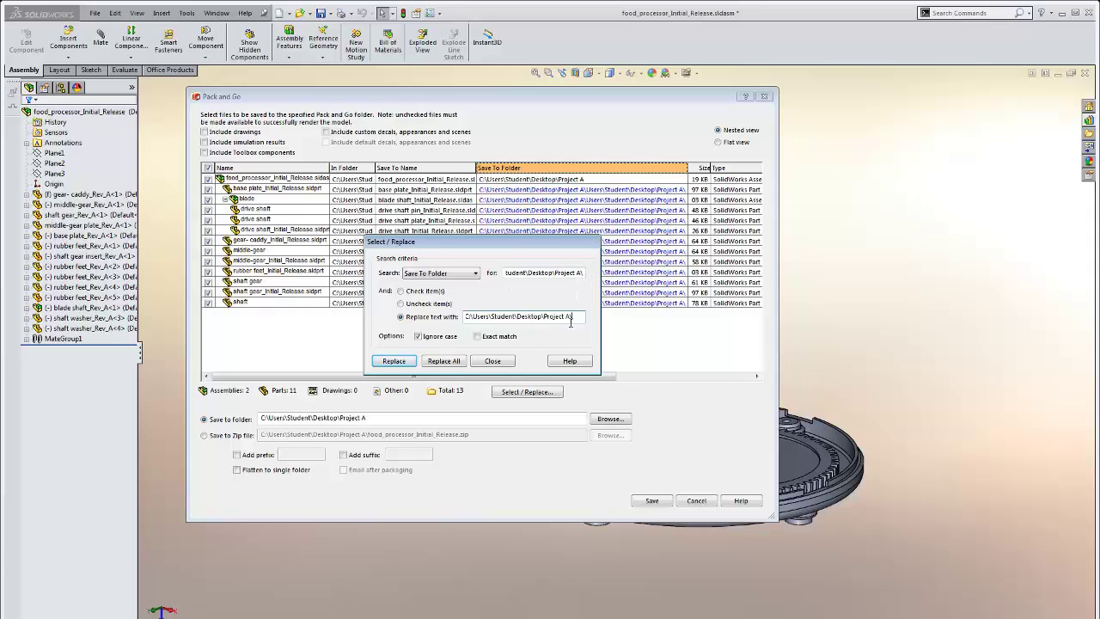
{"action": "left_click", "coordinate": [440, 362]}
{"action": "left_click", "coordinate": [505, 361]}
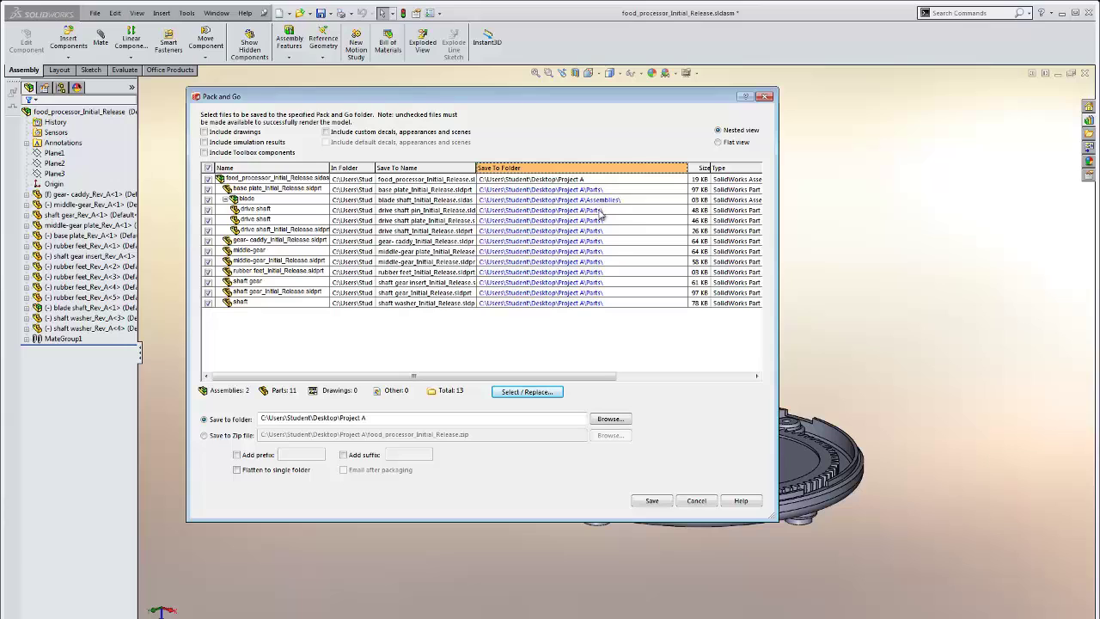
Widen Save To Name and replace _Initial_Release with _Rev_A in all new file names.
{"action": "left_click_drag", "start_coordinate": [476, 168], "coordinate": [538, 170]}
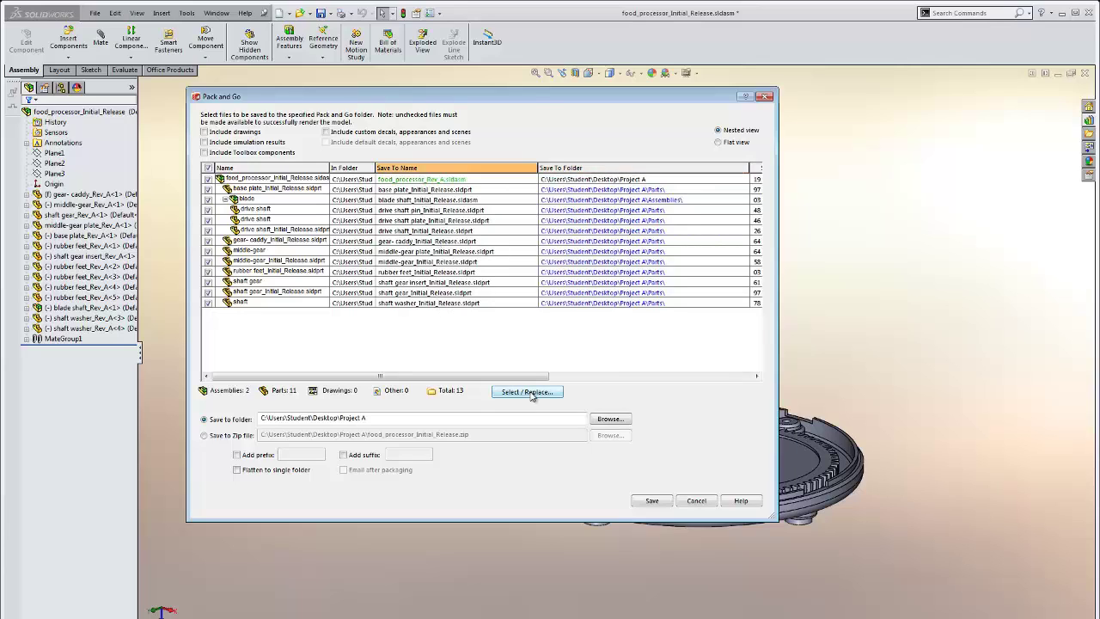
{"action": "left_click", "coordinate": [526, 392]}
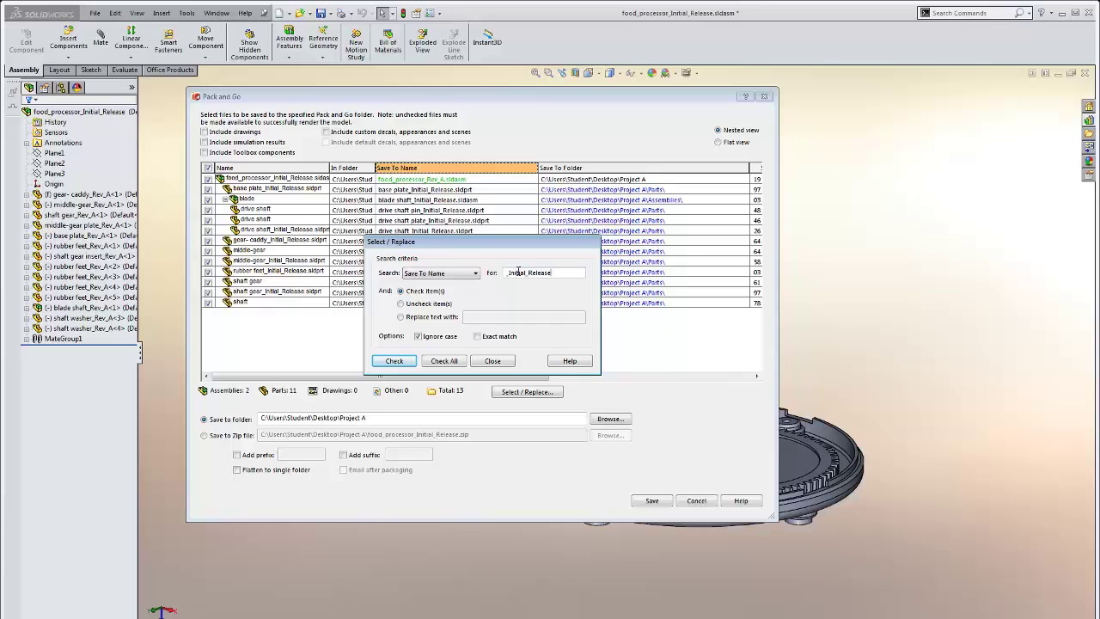
{"action": "left_click", "coordinate": [460, 318]}
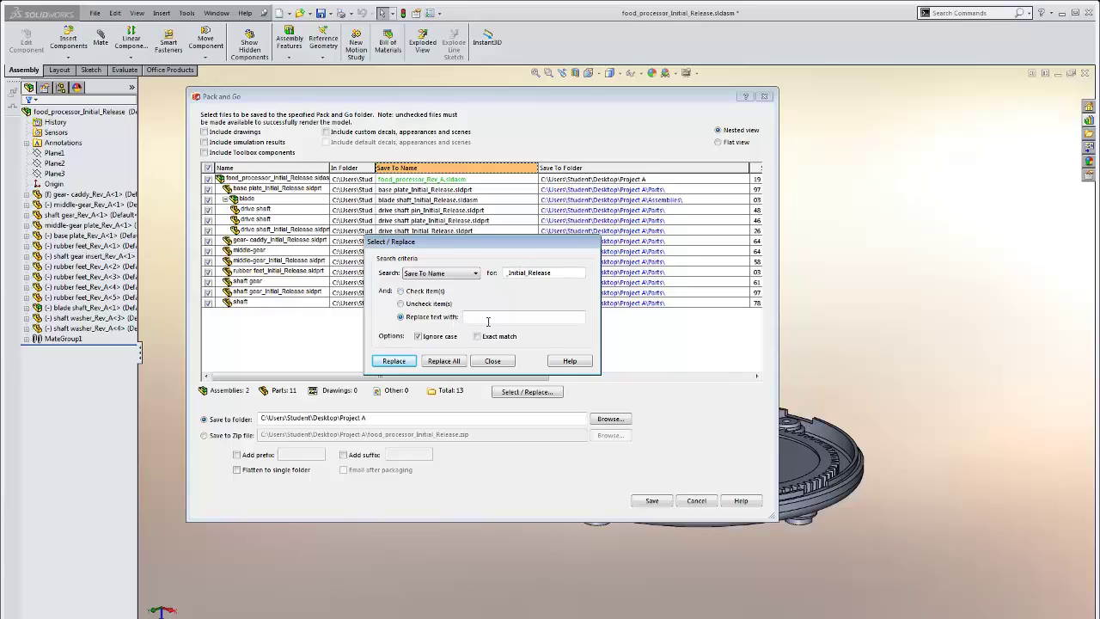
{"action": "left_click", "coordinate": [490, 318]}
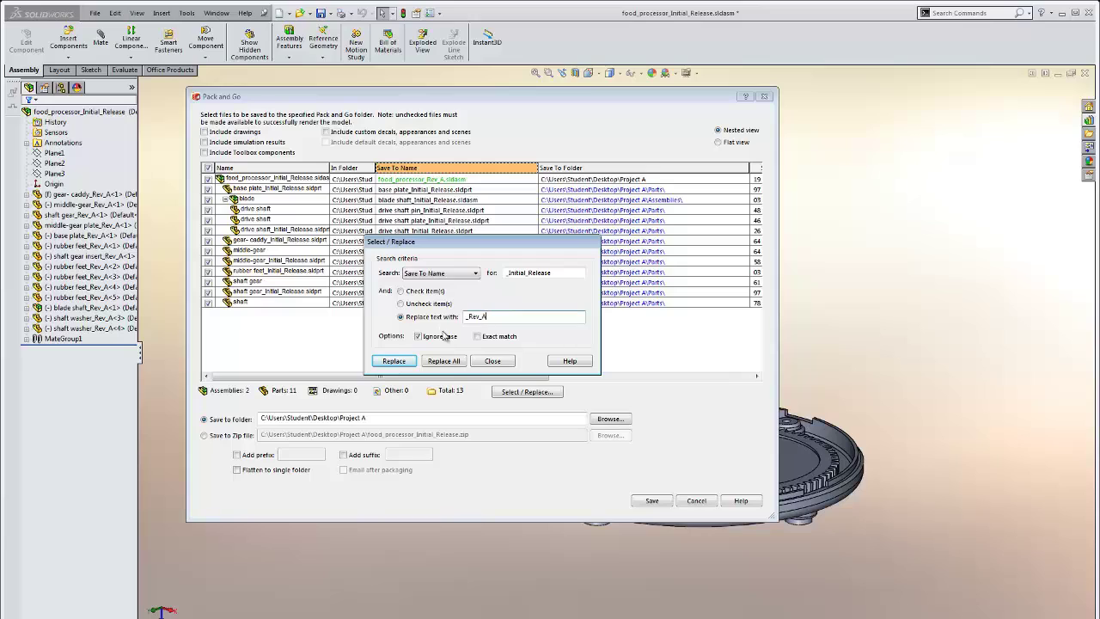
{"action": "left_click", "coordinate": [444, 361]}
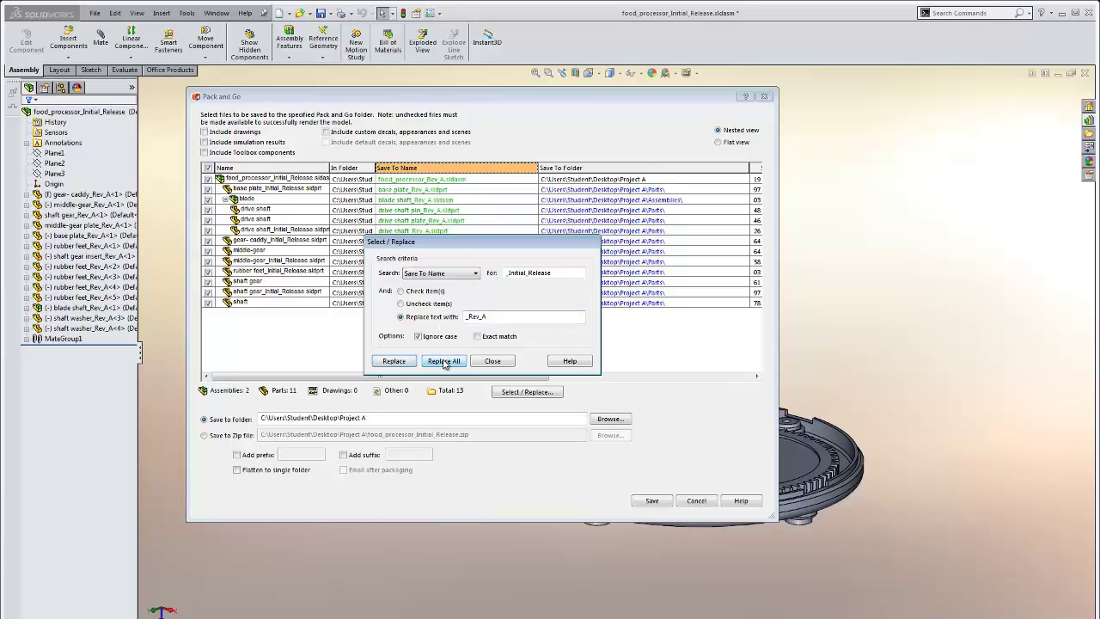
{"action": "left_click", "coordinate": [492, 361]}
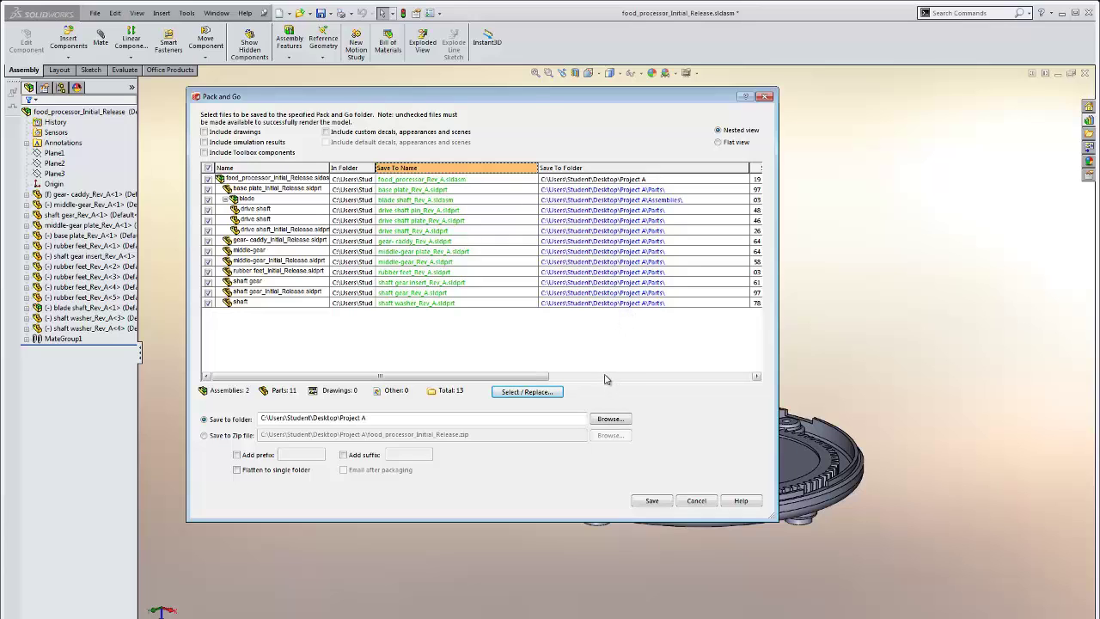
Reopen Select / Replace, keep Save To Name as the search column, and close it.
{"action": "left_click", "coordinate": [531, 392]}
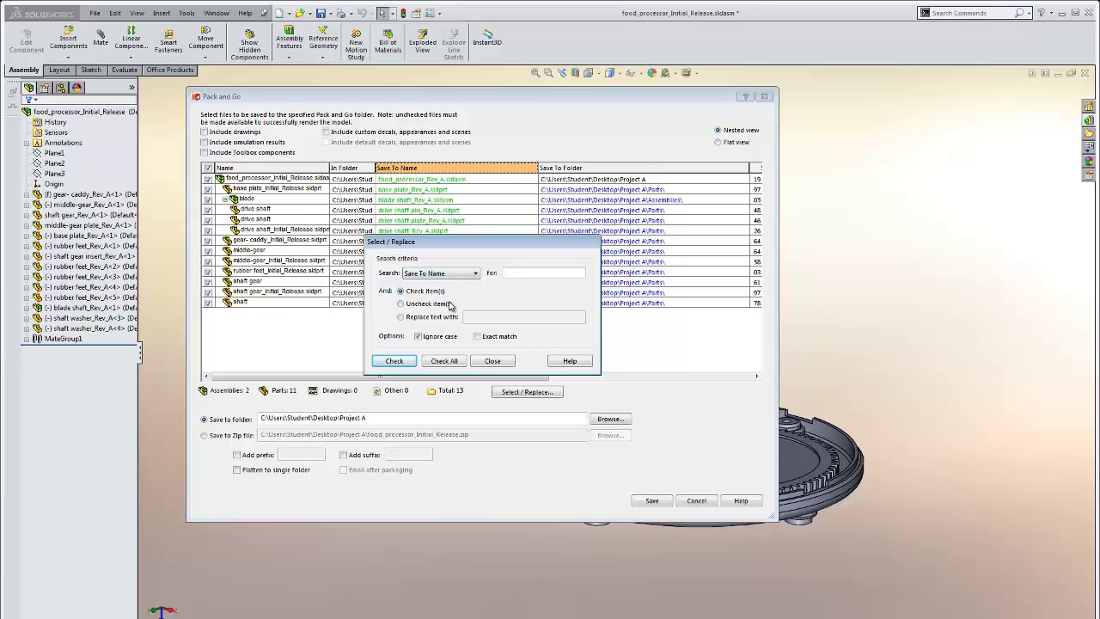
{"action": "left_click", "coordinate": [456, 274]}
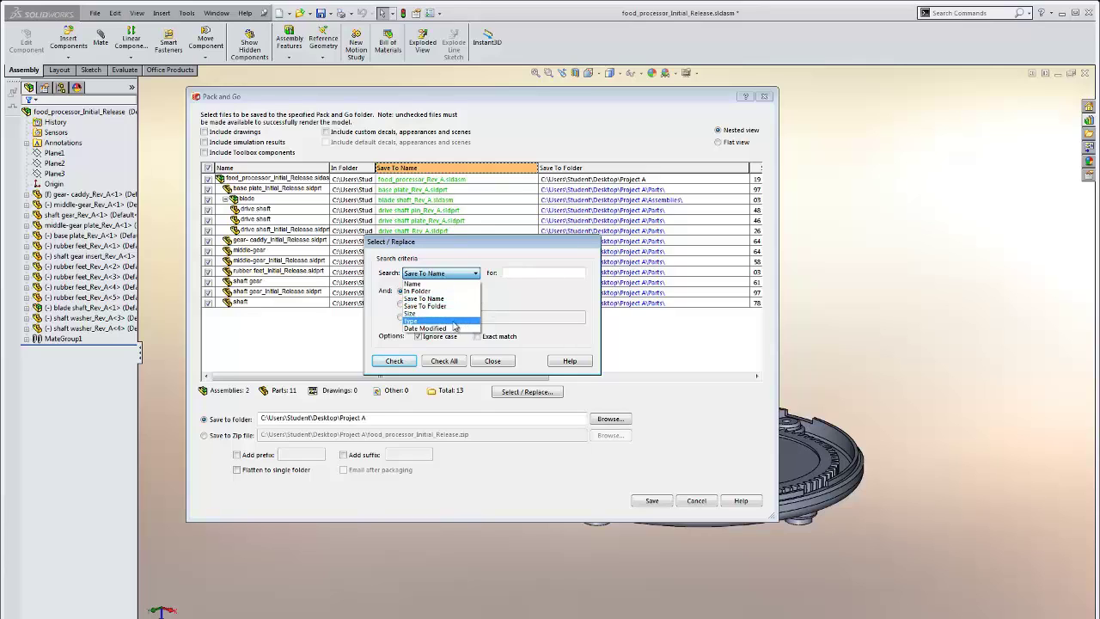
{"action": "left_click", "coordinate": [531, 302]}
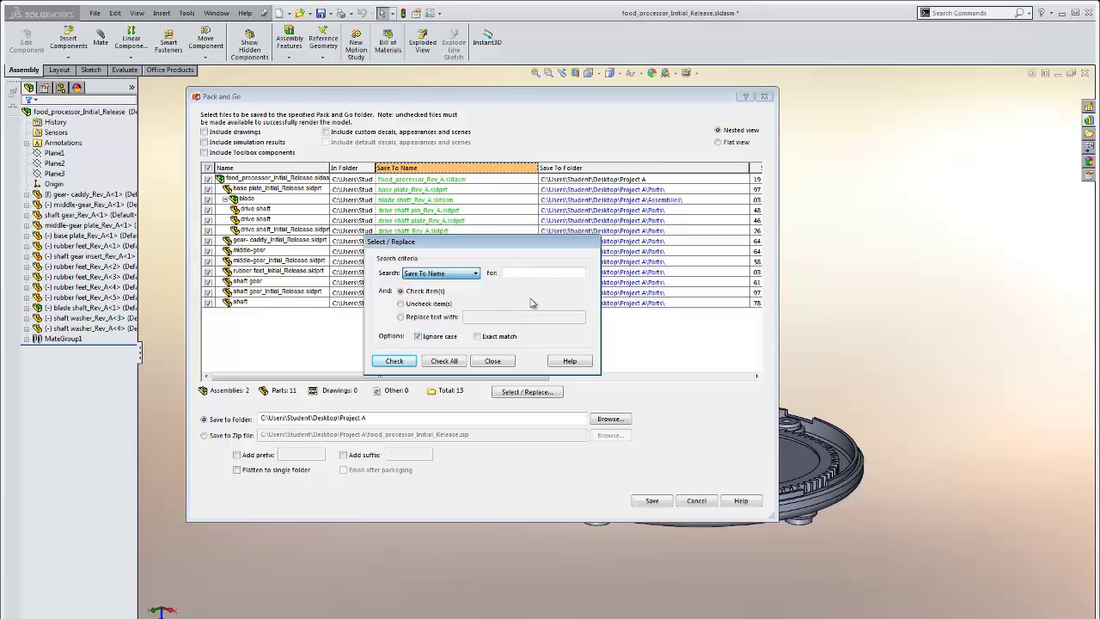
{"action": "left_click", "coordinate": [496, 361]}
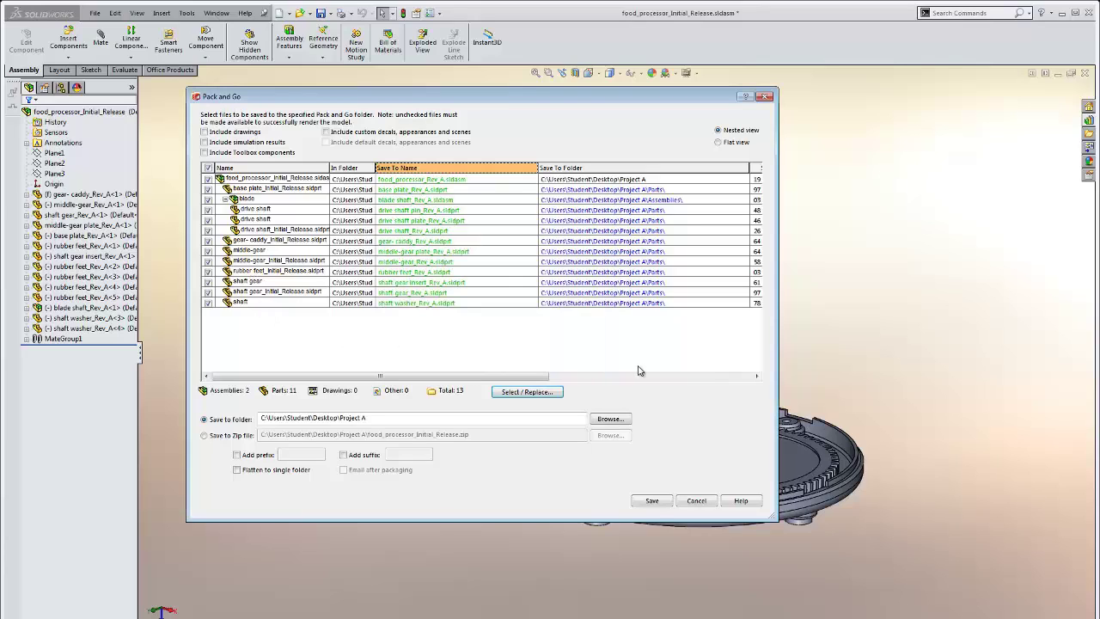
Save the Pack and Go package, then open food_processor_Rev_A.sldasm from Project A.
{"action": "left_click", "coordinate": [653, 502]}
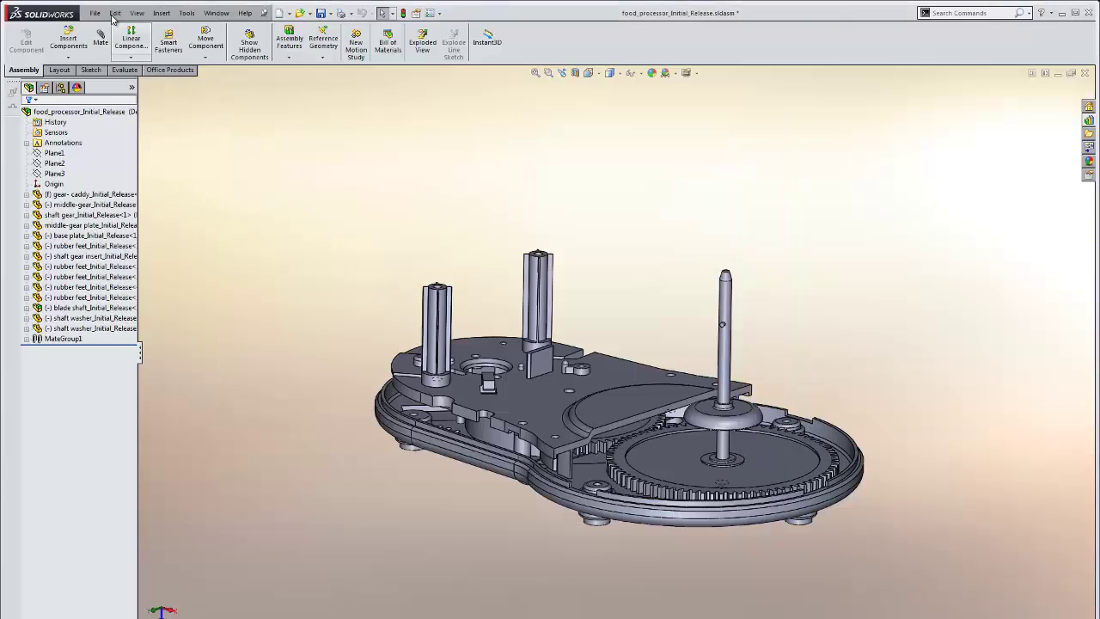
{"action": "left_click", "coordinate": [94, 13]}
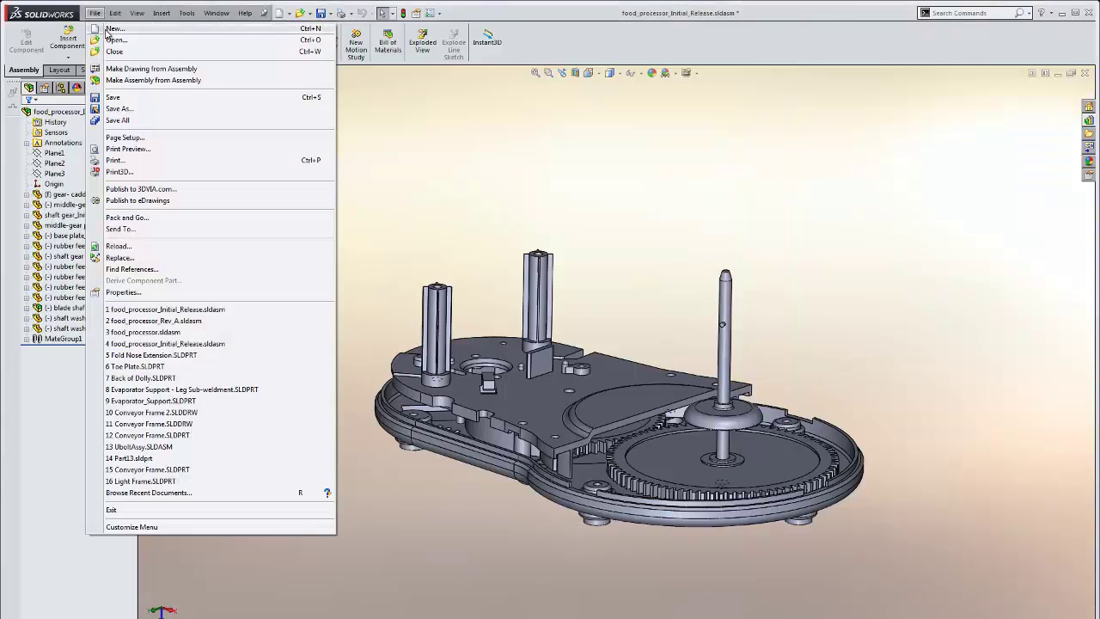
{"action": "key", "text": "ctrl+o"}
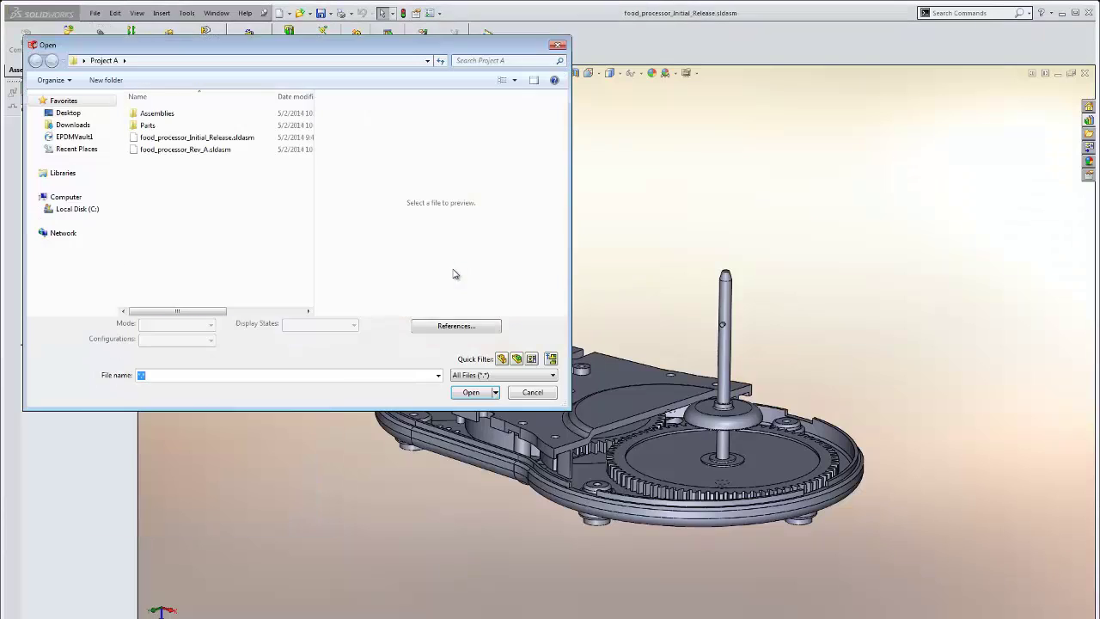
{"action": "left_click", "coordinate": [179, 151]}
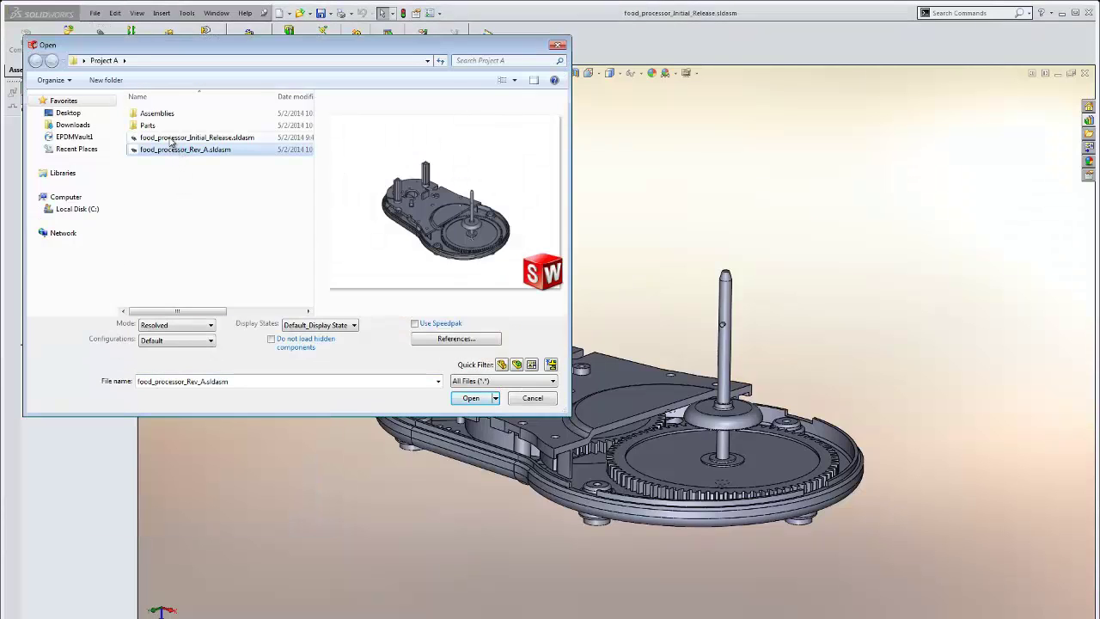
{"action": "double_click", "coordinate": [147, 126]}
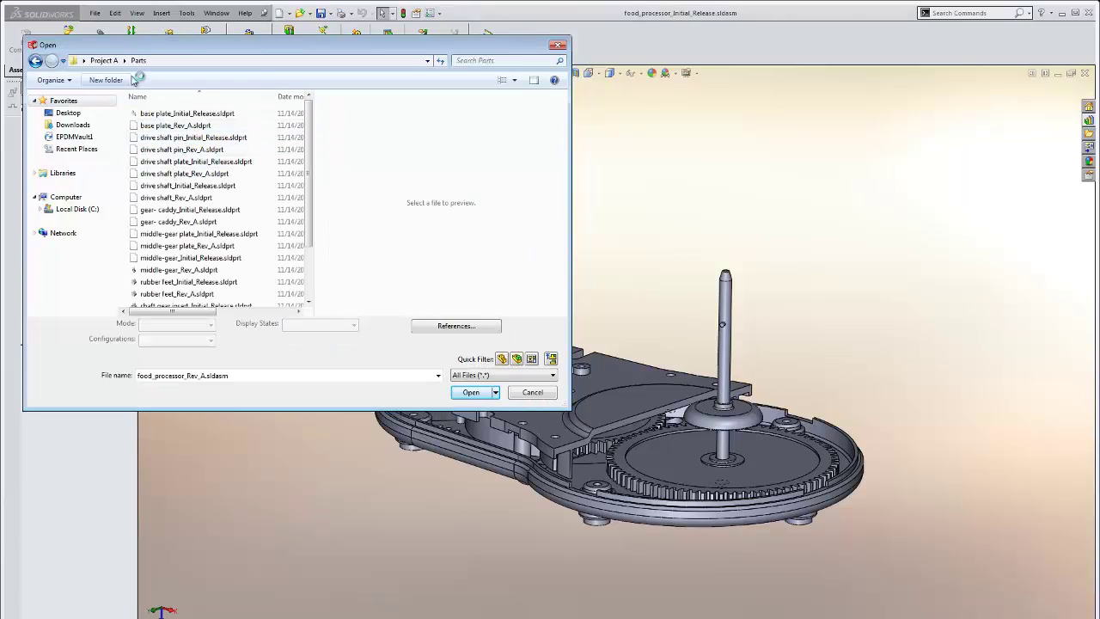
{"action": "left_click", "coordinate": [35, 60]}
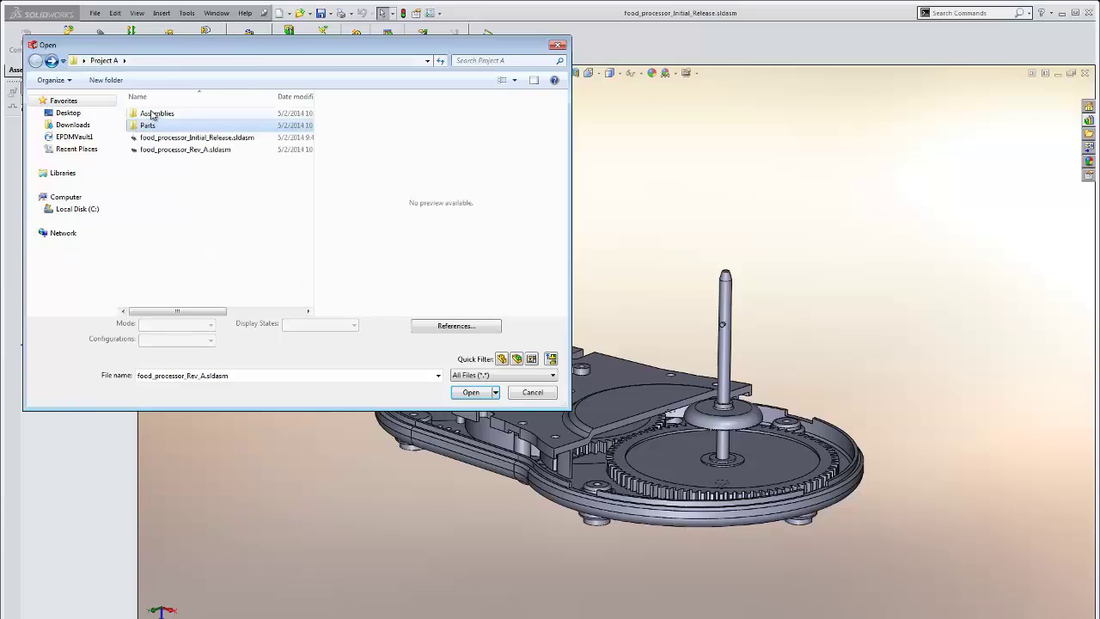
{"action": "double_click", "coordinate": [151, 114]}
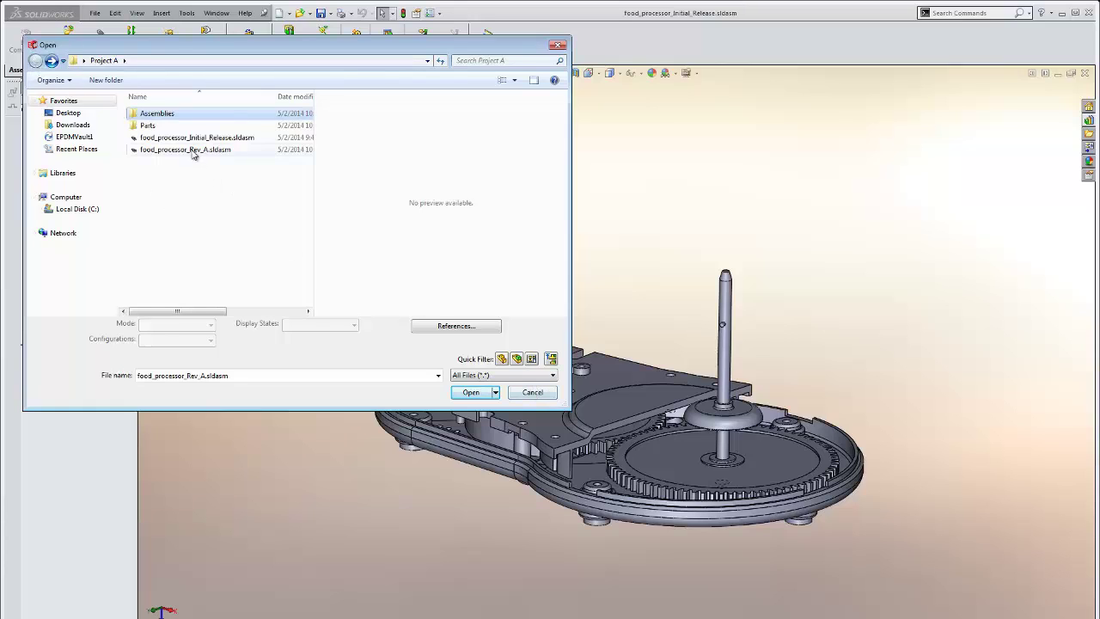
{"action": "double_click", "coordinate": [192, 149]}
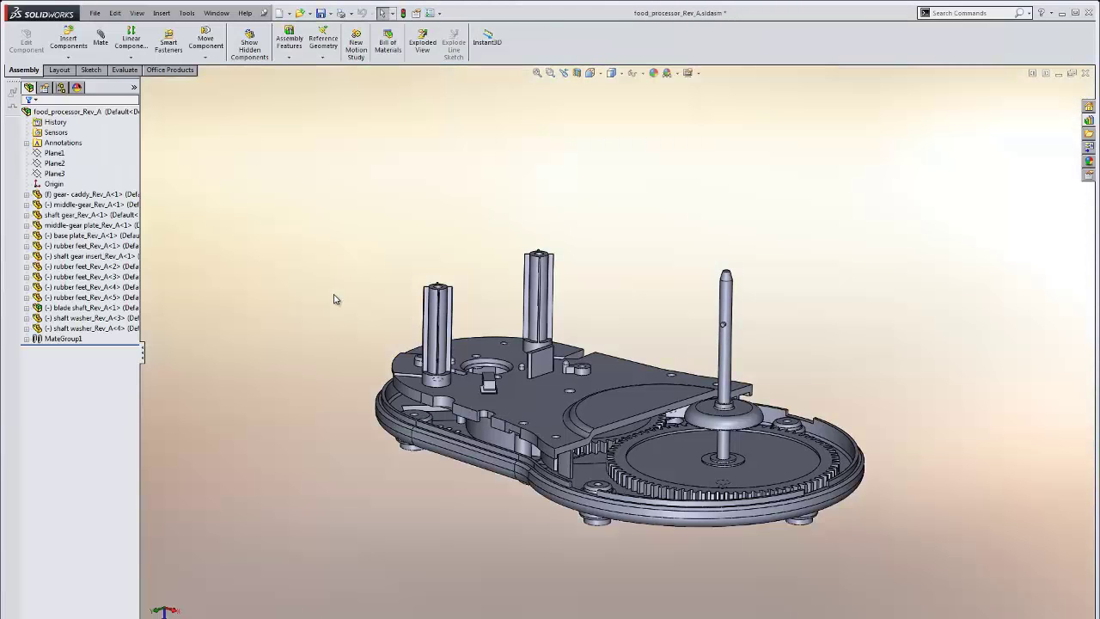
Orbit the food_processor_Rev_A assembly to inspect its components.
{"action": "middle_click_drag", "start_coordinate": [360, 259], "coordinate": [316, 275]}
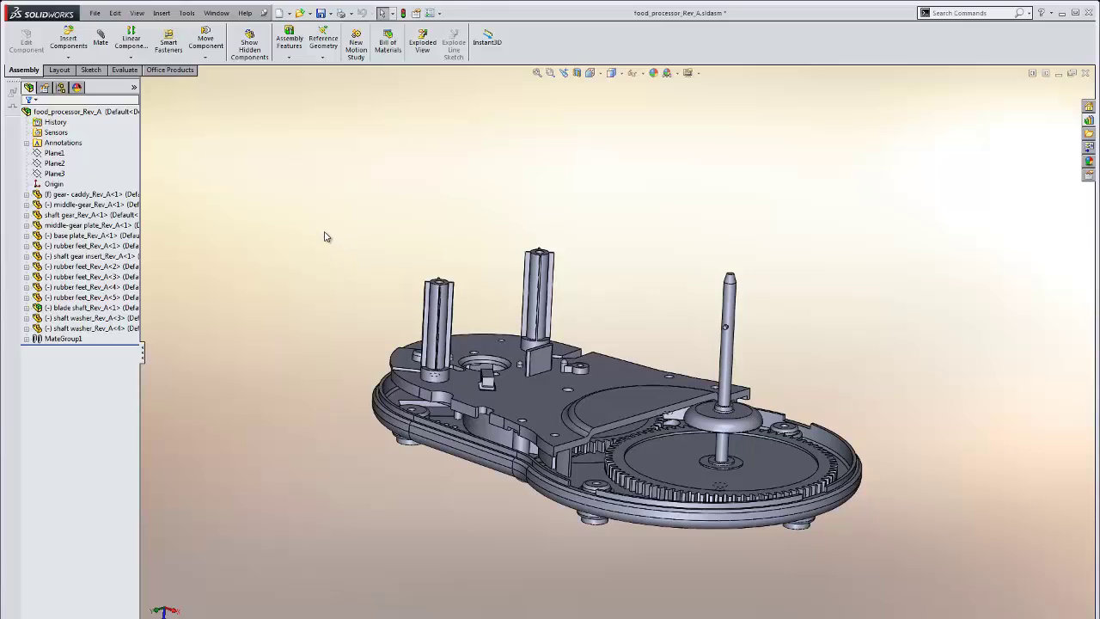
{"action": "middle_click_drag", "start_coordinate": [335, 236], "coordinate": [327, 240]}
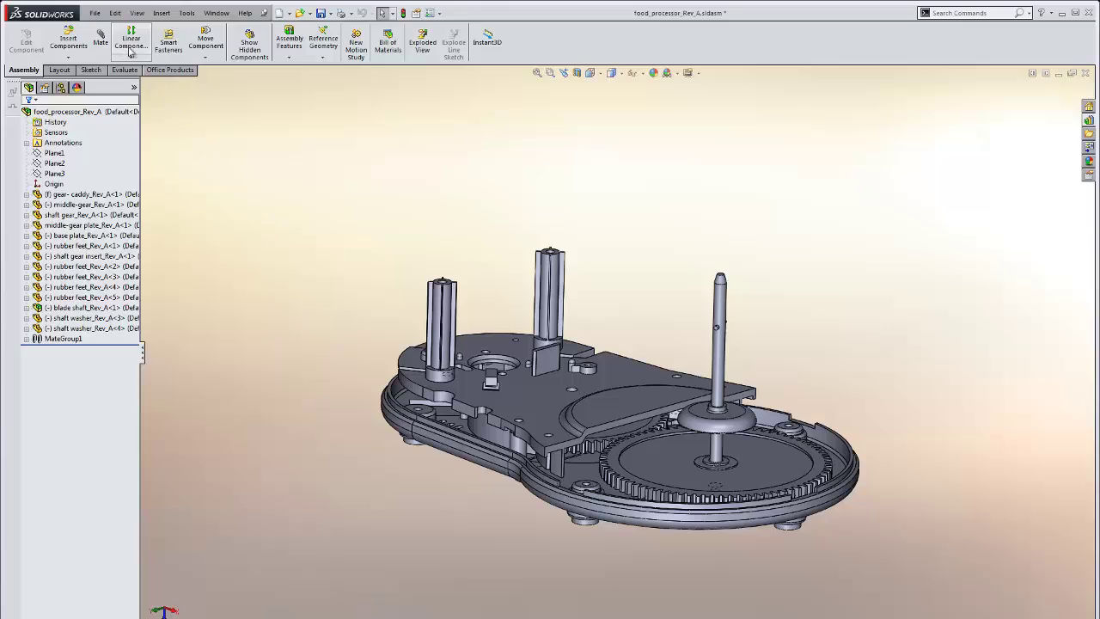
Start Pack and Go for food_processor_Rev_A and replace _Rev_A with _Initial_Release in all Save To Names.
{"action": "left_click", "coordinate": [95, 13]}
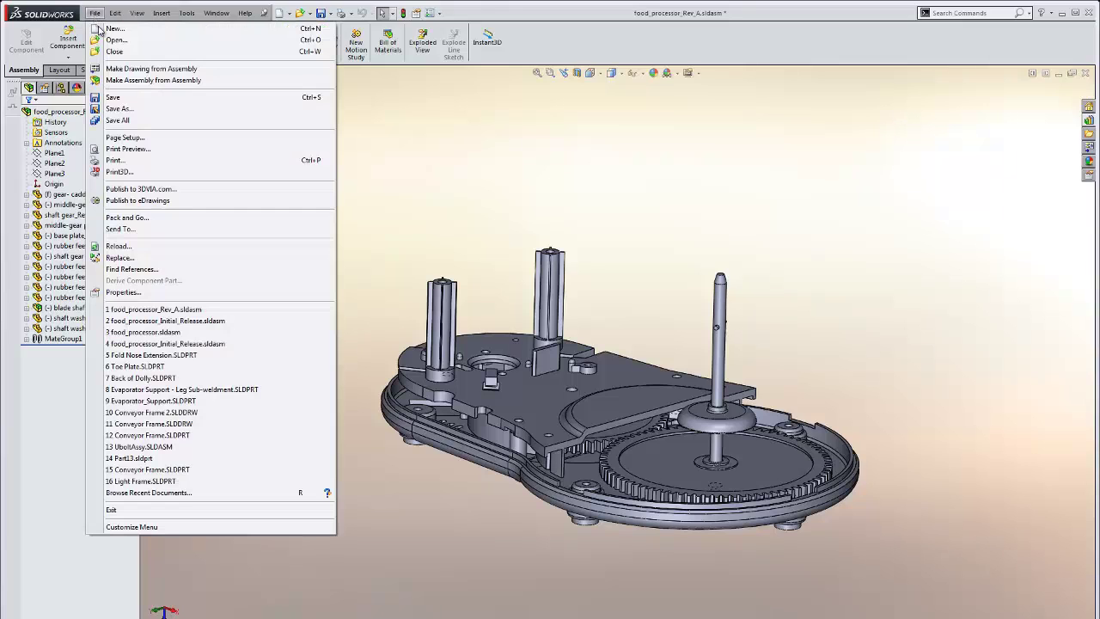
{"action": "left_click", "coordinate": [127, 218]}
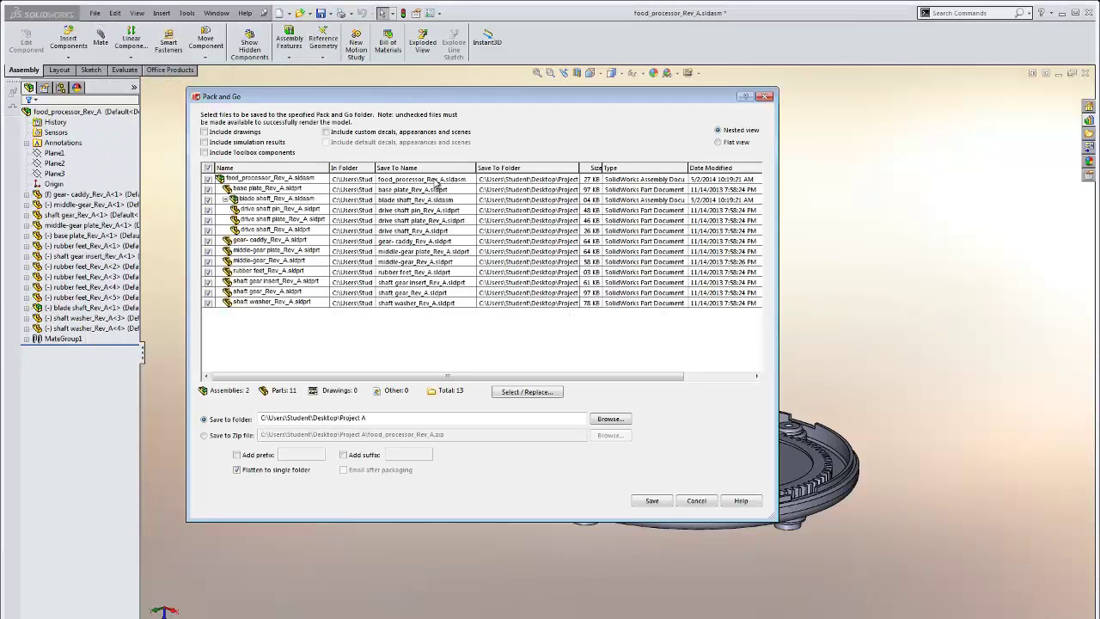
{"action": "left_click", "coordinate": [527, 392]}
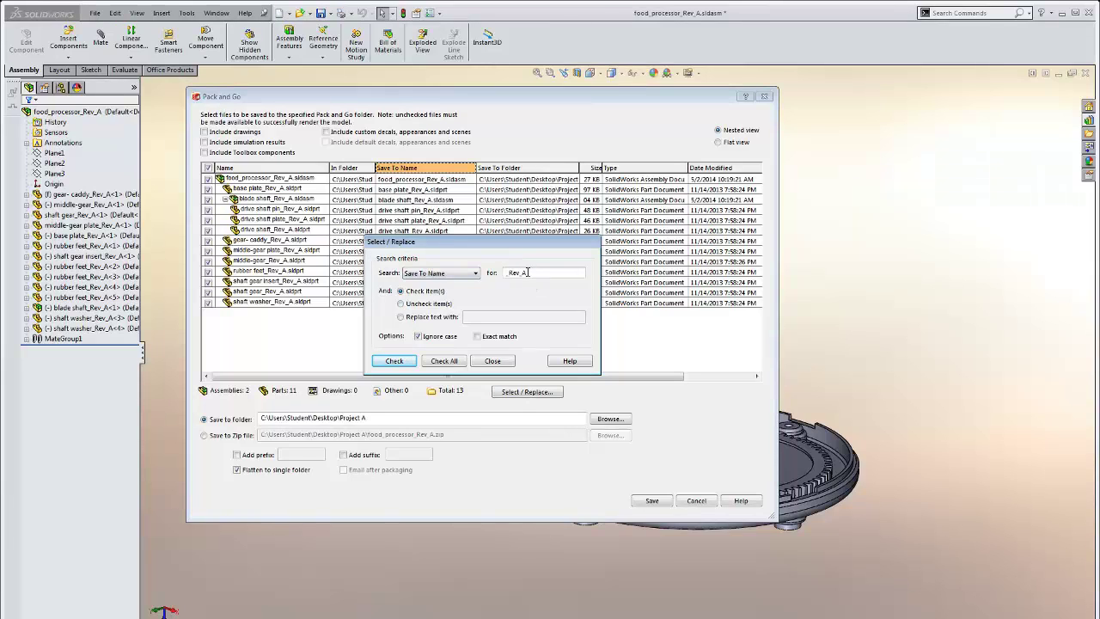
{"action": "left_click", "coordinate": [400, 316]}
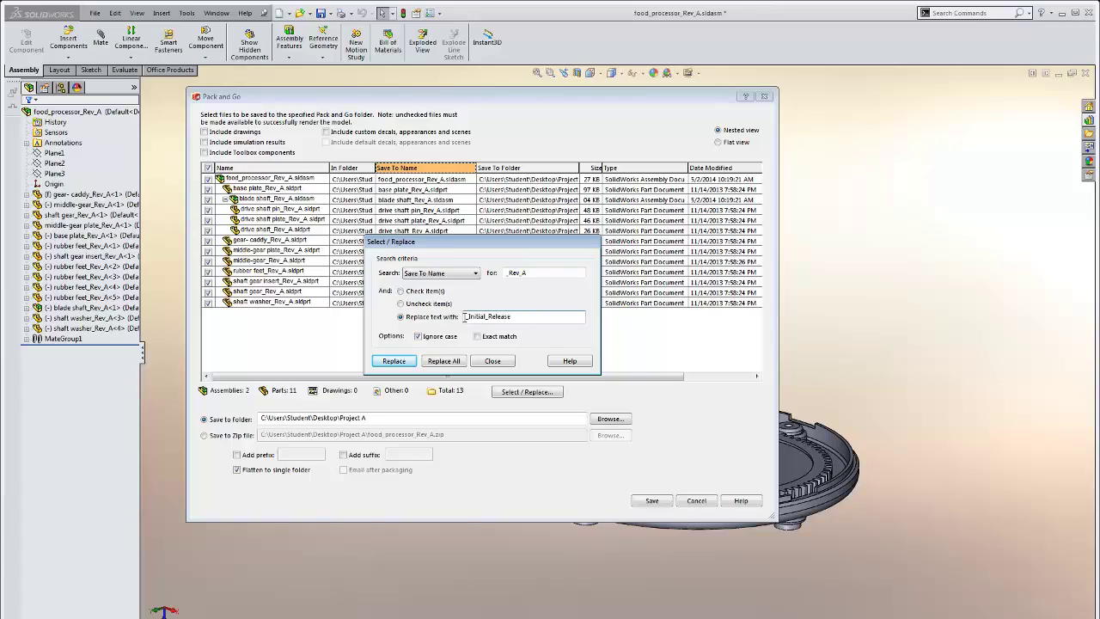
{"action": "left_click", "coordinate": [455, 361]}
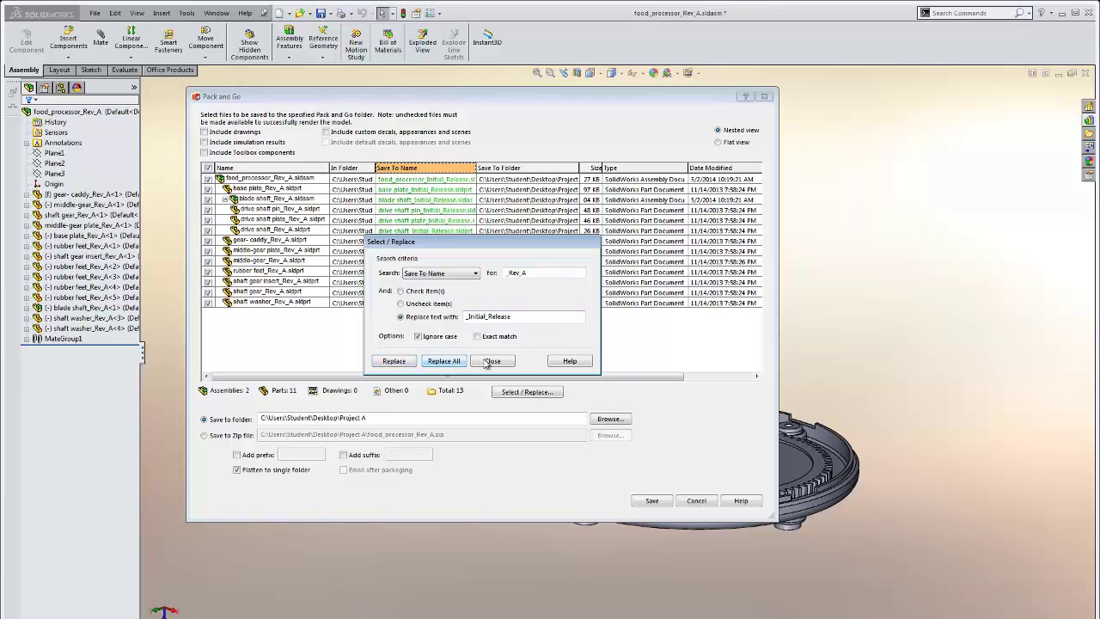
{"action": "left_click", "coordinate": [492, 361]}
Reopen Select / Replace, switch its search column to Save To Folder, and close it.
{"action": "left_click", "coordinate": [525, 392]}
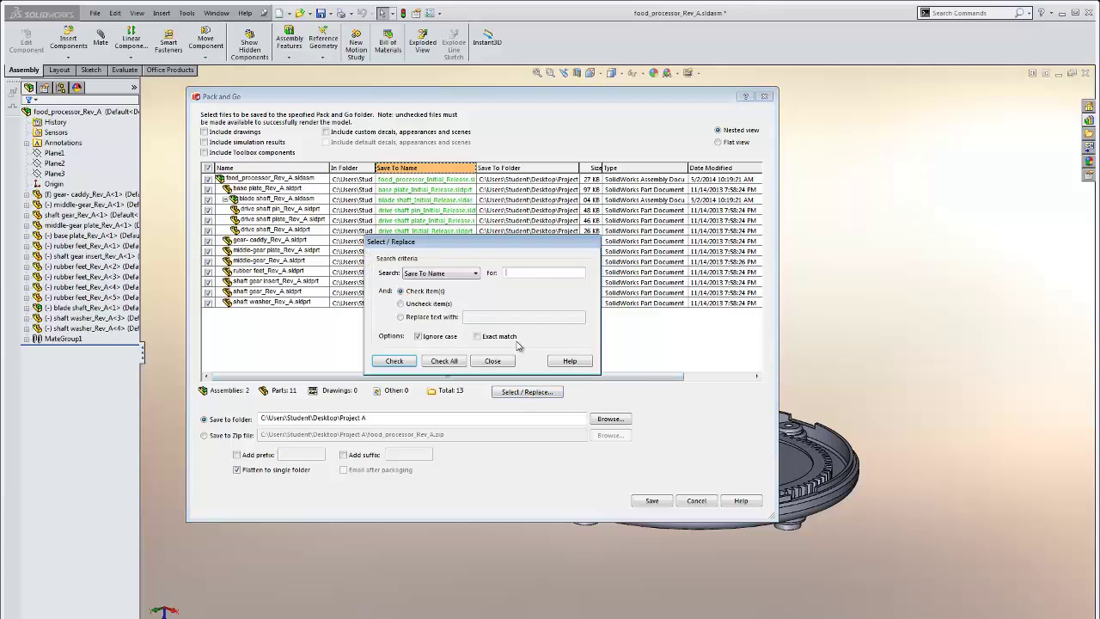
{"action": "left_click", "coordinate": [456, 273]}
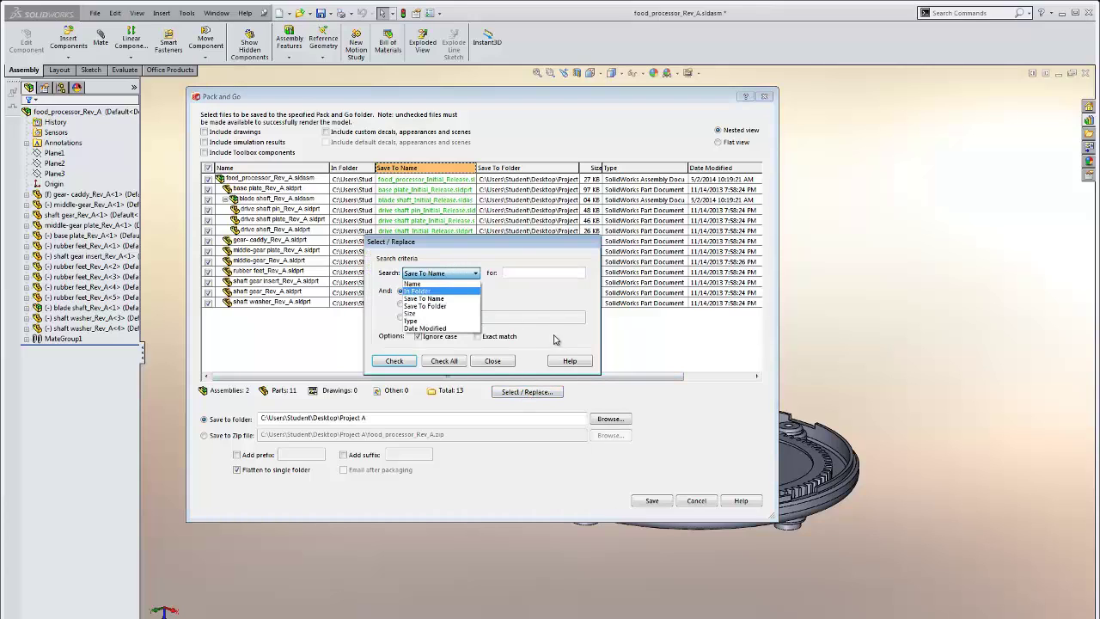
{"action": "left_click", "coordinate": [462, 306]}
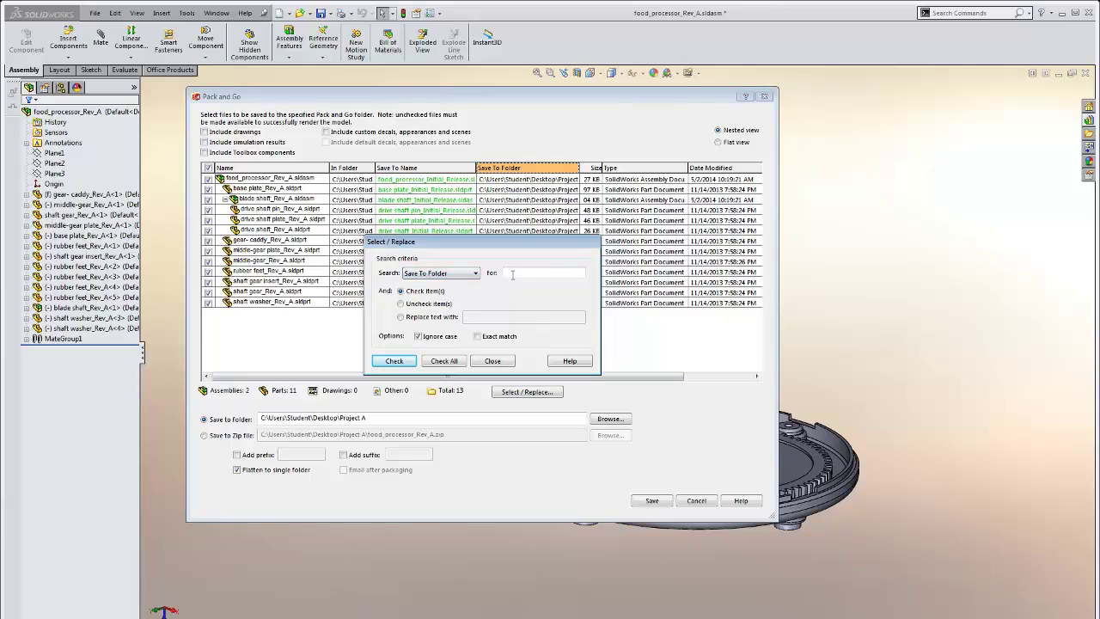
{"action": "left_click", "coordinate": [506, 362]}
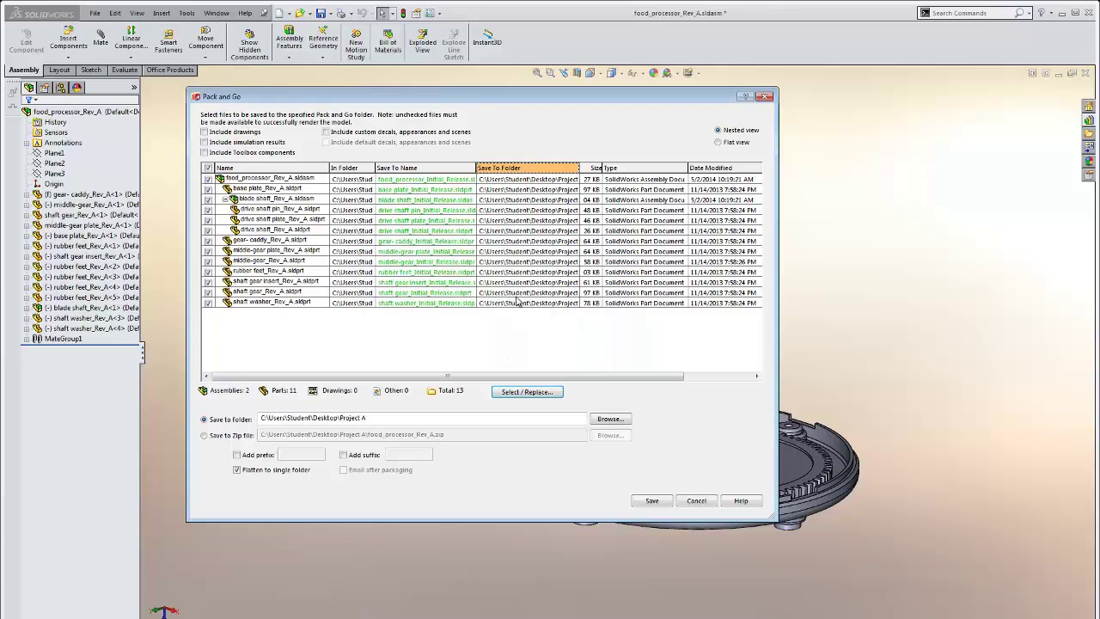
Make a new 'Project B' folder on the Desktop and choose it as the Pack and Go save-to folder.
{"action": "left_click", "coordinate": [608, 421]}
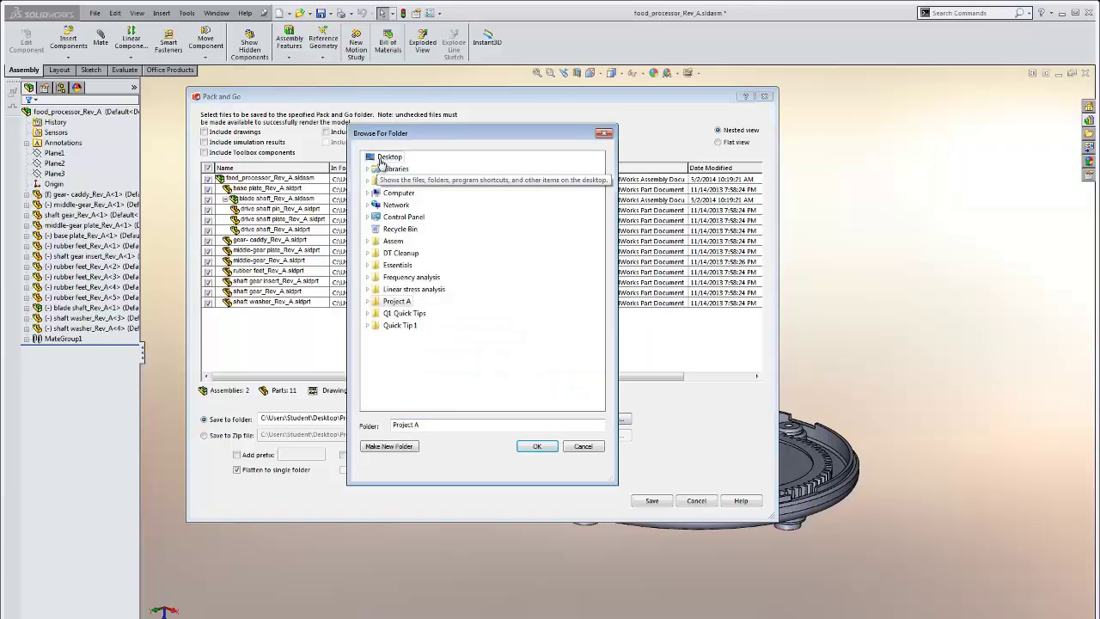
{"action": "left_click", "coordinate": [388, 157]}
{"action": "left_click", "coordinate": [396, 451]}
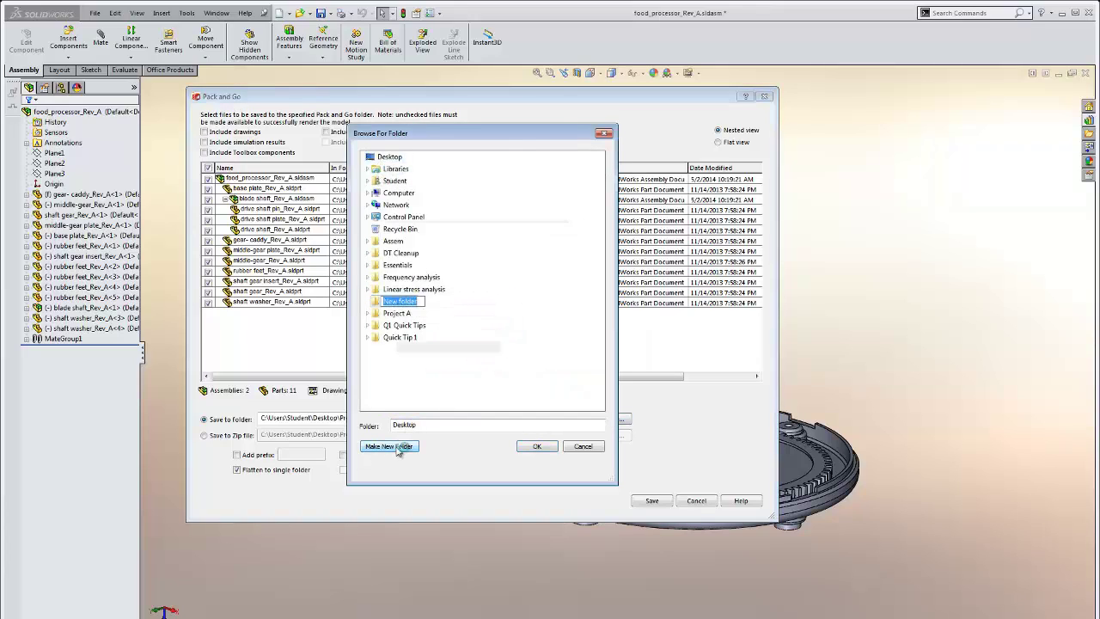
{"action": "type", "text": "P"}
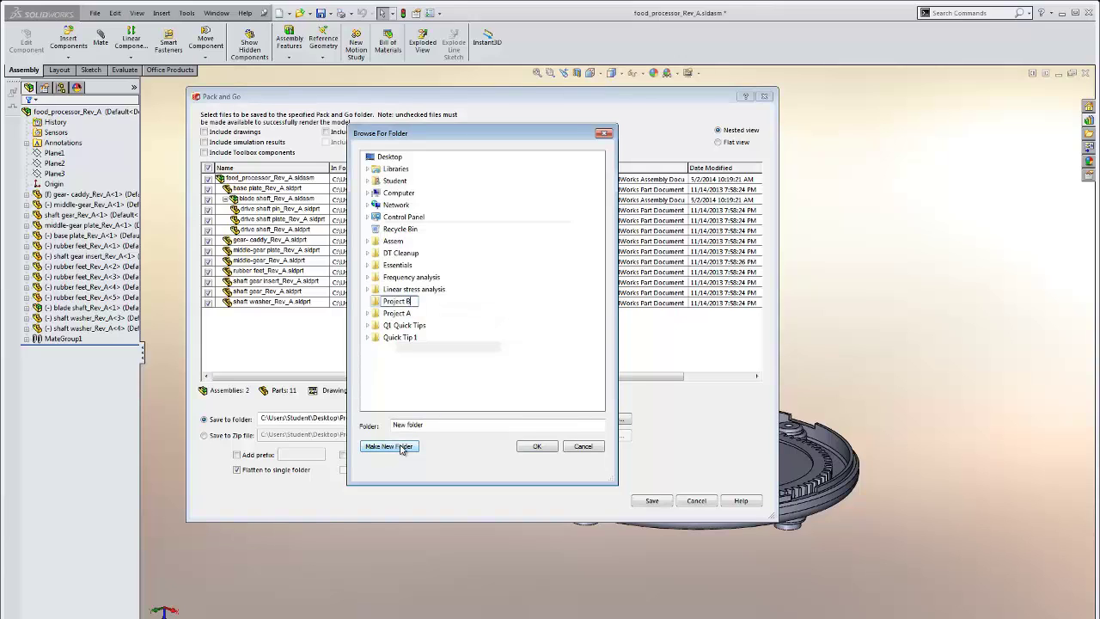
{"action": "type", "text": "roject B"}
{"action": "key", "text": "Return"}
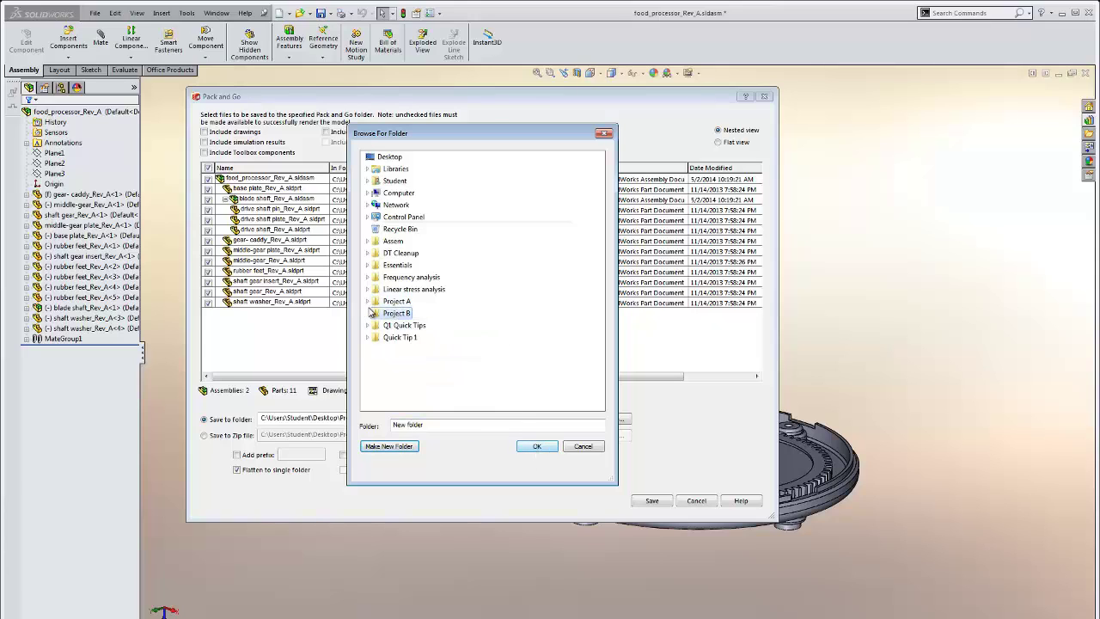
{"action": "left_click", "coordinate": [398, 303]}
{"action": "left_click", "coordinate": [396, 337]}
{"action": "left_click", "coordinate": [534, 447]}
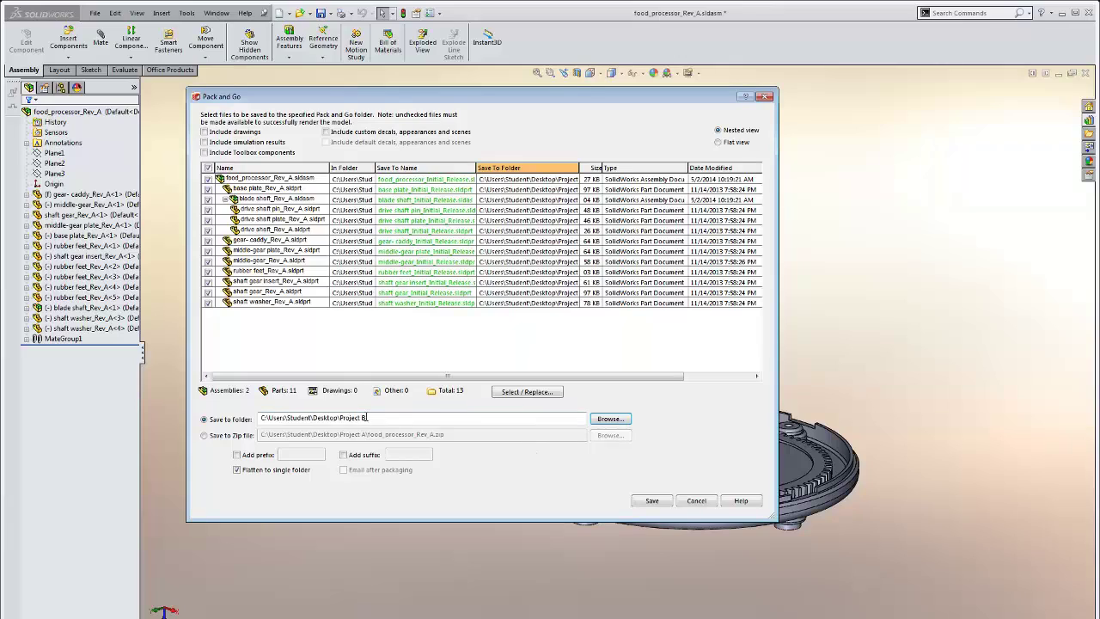
Uncheck Flatten to single folder and widen the Save To Folder column to reveal the full nested paths.
{"action": "left_click", "coordinate": [273, 471]}
{"action": "left_click_drag", "start_coordinate": [581, 167], "coordinate": [712, 168]}
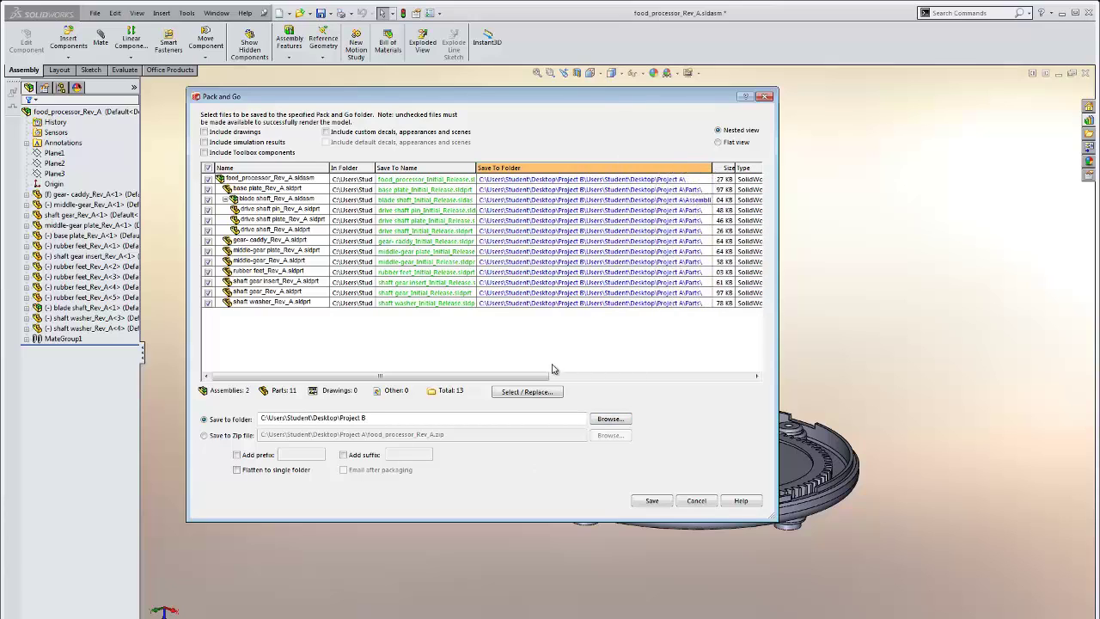
{"action": "double_click", "coordinate": [534, 180]}
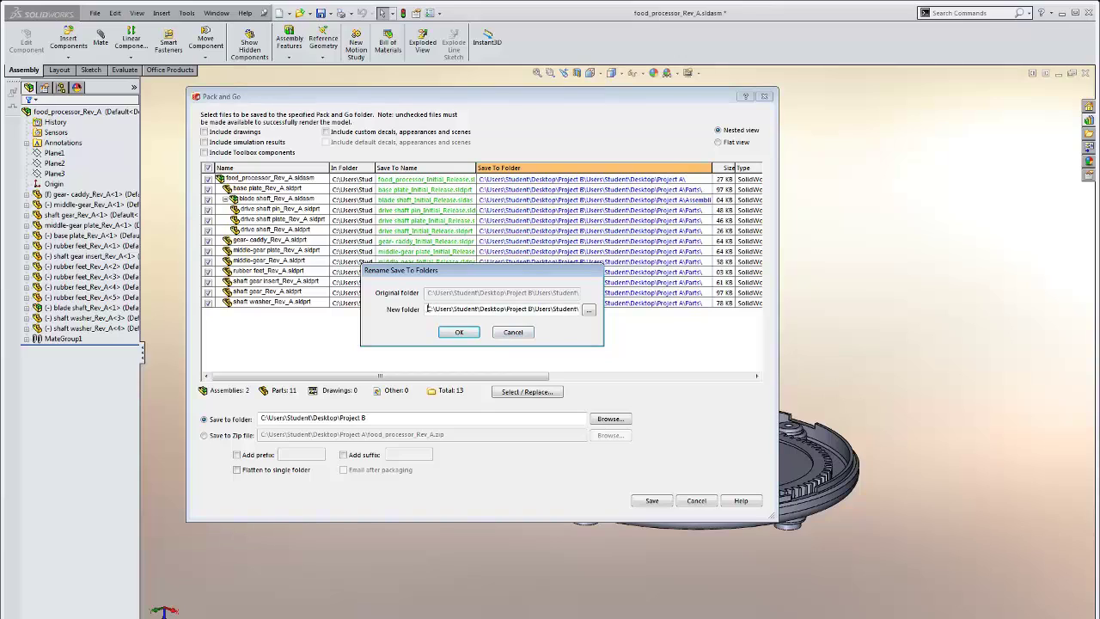
{"action": "left_click_drag", "start_coordinate": [428, 309], "coordinate": [607, 314]}
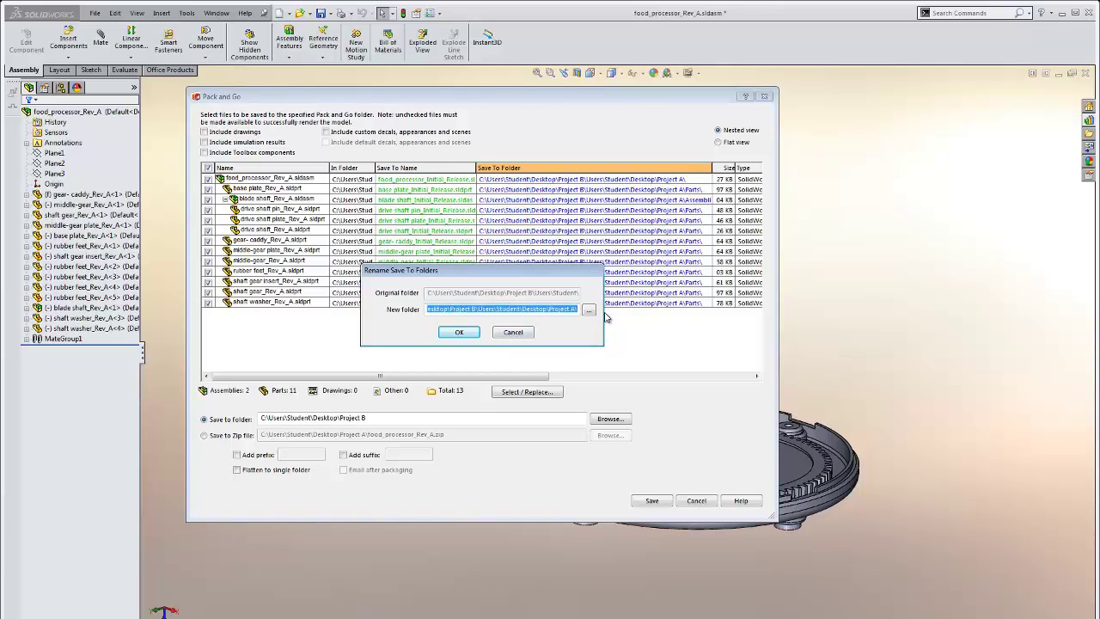
{"action": "left_click", "coordinate": [520, 335]}
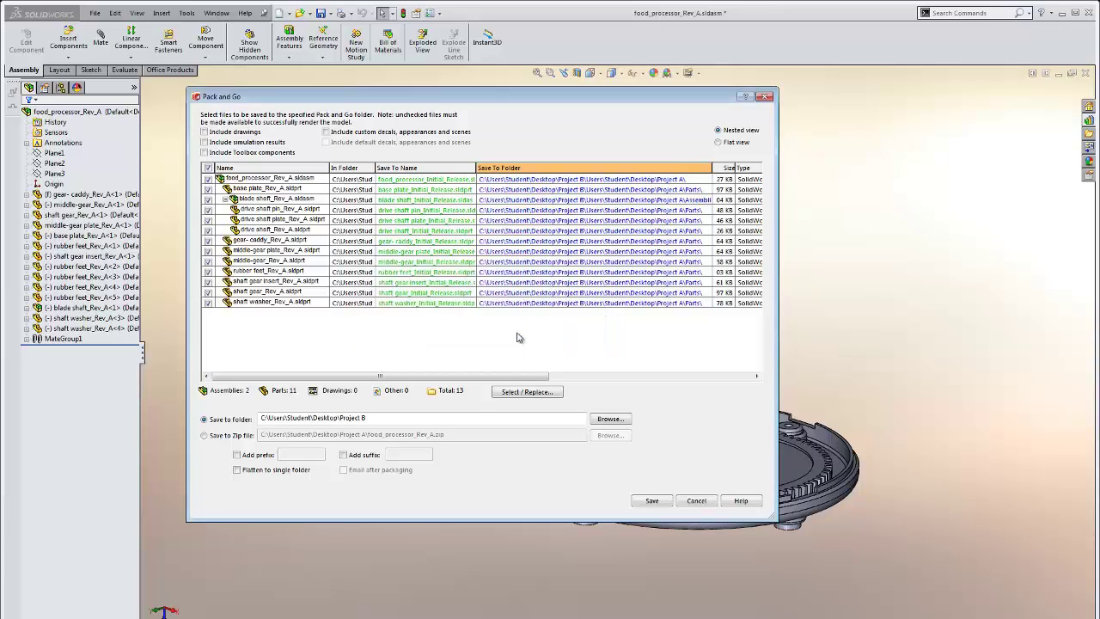
In the Save To Folder column, replace the nested Project A path with the Project B path in all entries.
{"action": "left_click", "coordinate": [537, 394]}
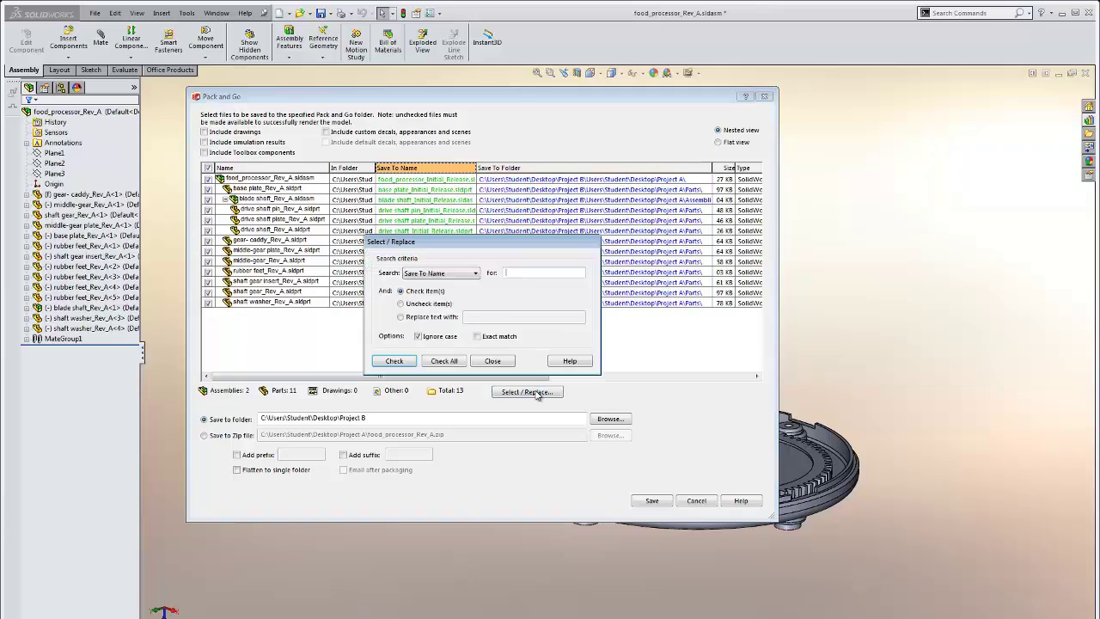
{"action": "left_click", "coordinate": [469, 275]}
{"action": "left_click", "coordinate": [455, 306]}
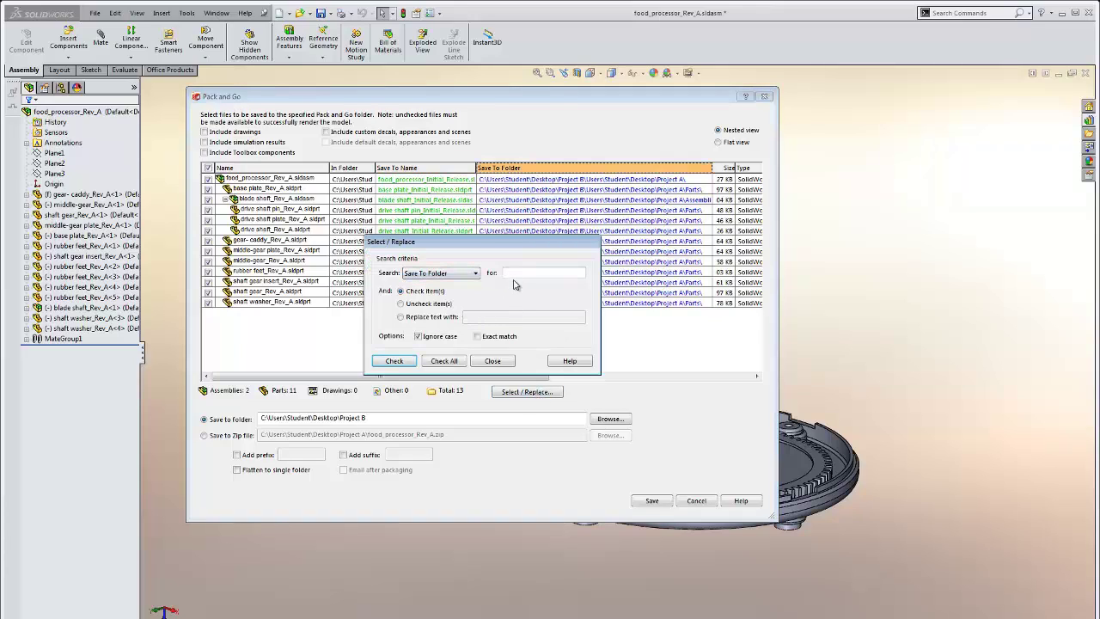
{"action": "key", "text": "ctrl+v"}
{"action": "left_click", "coordinate": [459, 318]}
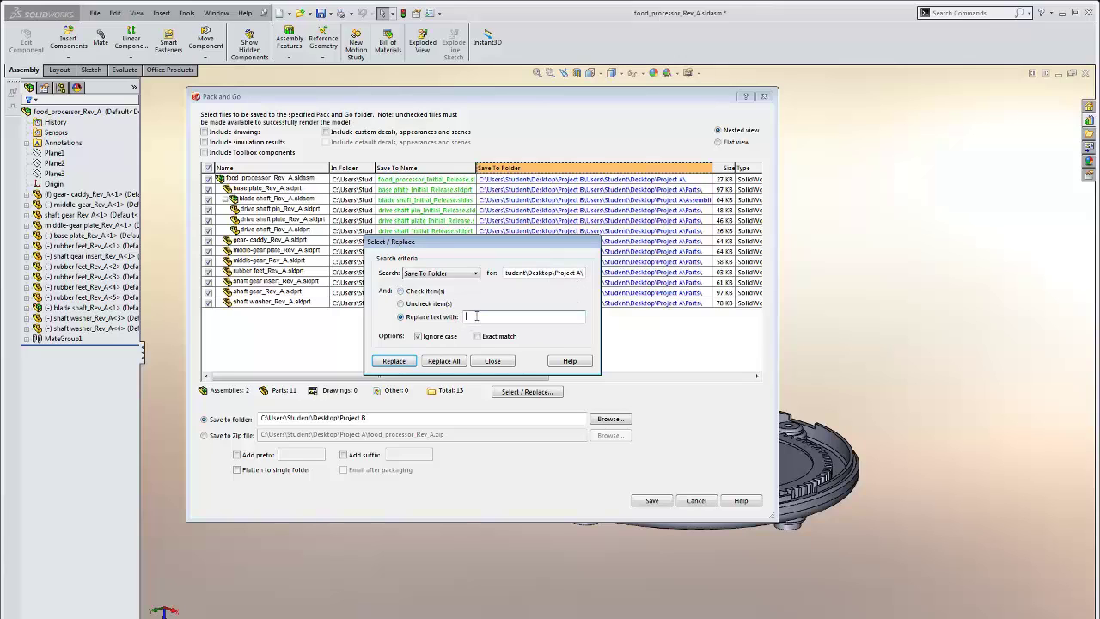
{"action": "key", "text": "ctrl+v"}
{"action": "key", "text": "BackSpace"}
{"action": "key", "text": "BackSpace"}
{"action": "key", "text": "BackSpace"}
{"action": "key", "text": "BackSpace"}
{"action": "key", "text": "BackSpace"}
{"action": "key", "text": "BackSpace"}
{"action": "key", "text": "BackSpace"}
{"action": "key", "text": "BackSpace"}
{"action": "key", "text": "BackSpace"}
{"action": "key", "text": "BackSpace"}
{"action": "key", "text": "BackSpace"}
{"action": "key", "text": "BackSpace"}
{"action": "key", "text": "BackSpace"}
{"action": "key", "text": "BackSpace"}
{"action": "key", "text": "BackSpace"}
{"action": "key", "text": "BackSpace"}
{"action": "key", "text": "BackSpace"}
{"action": "key", "text": "BackSpace"}
{"action": "key", "text": "BackSpace"}
{"action": "key", "text": "BackSpace"}
{"action": "key", "text": "BackSpace"}
{"action": "key", "text": "BackSpace"}
{"action": "key", "text": "BackSpace"}
{"action": "key", "text": "BackSpace"}
{"action": "key", "text": "BackSpace"}
{"action": "key", "text": "BackSpace"}
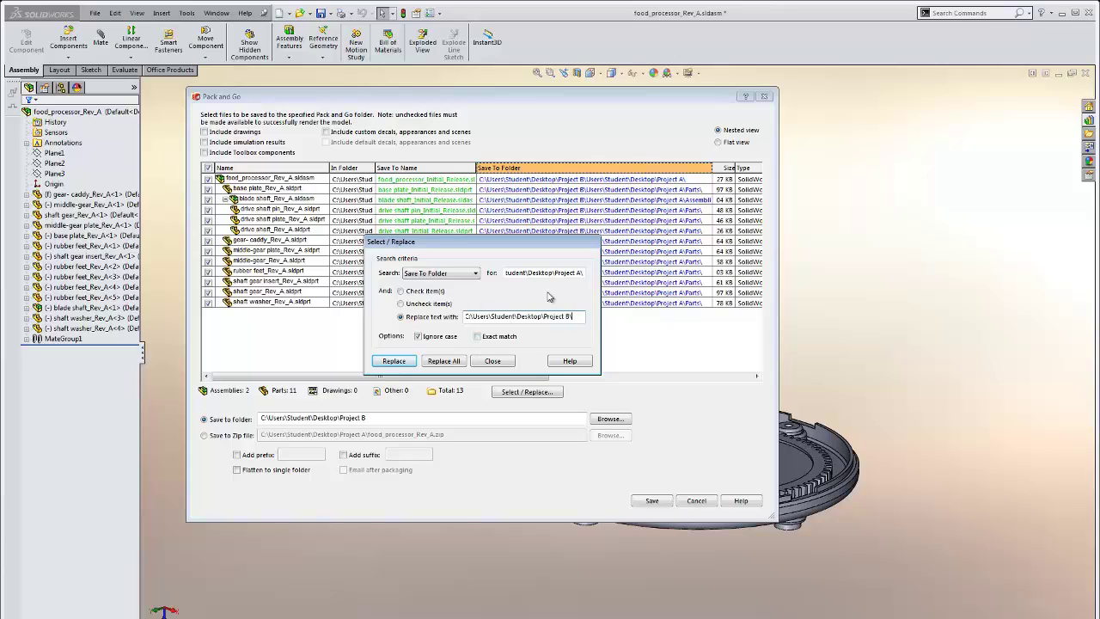
{"action": "left_click", "coordinate": [394, 361]}
{"action": "left_click", "coordinate": [492, 361]}
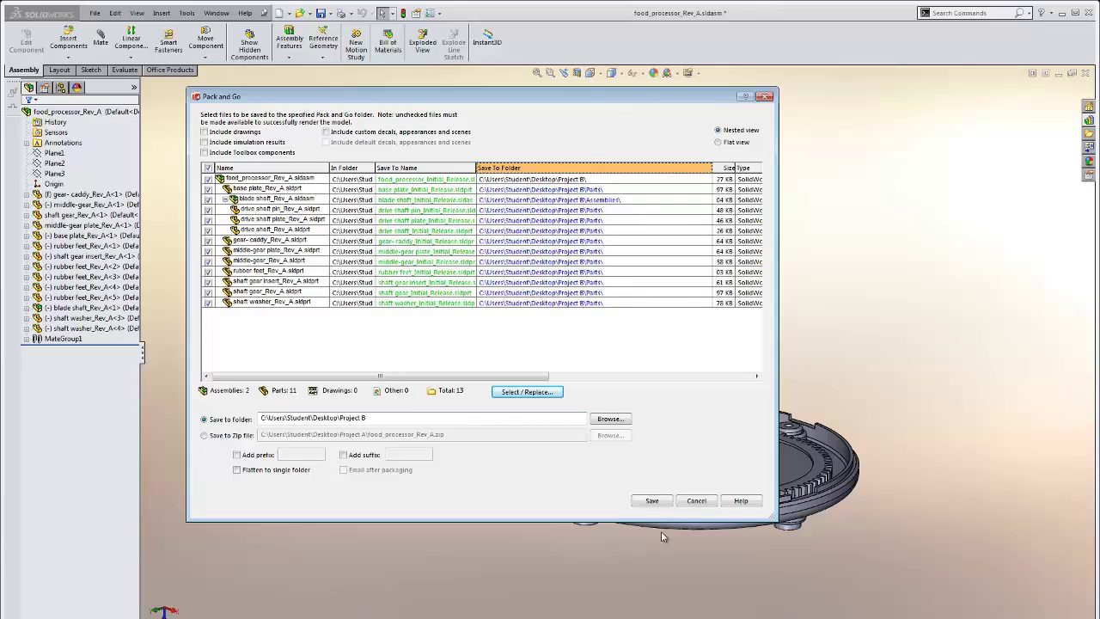
Save the Pack and Go copies, then browse Project B's Parts and Assemblies folders to check the Initial_Release files.
{"action": "left_click", "coordinate": [662, 502]}
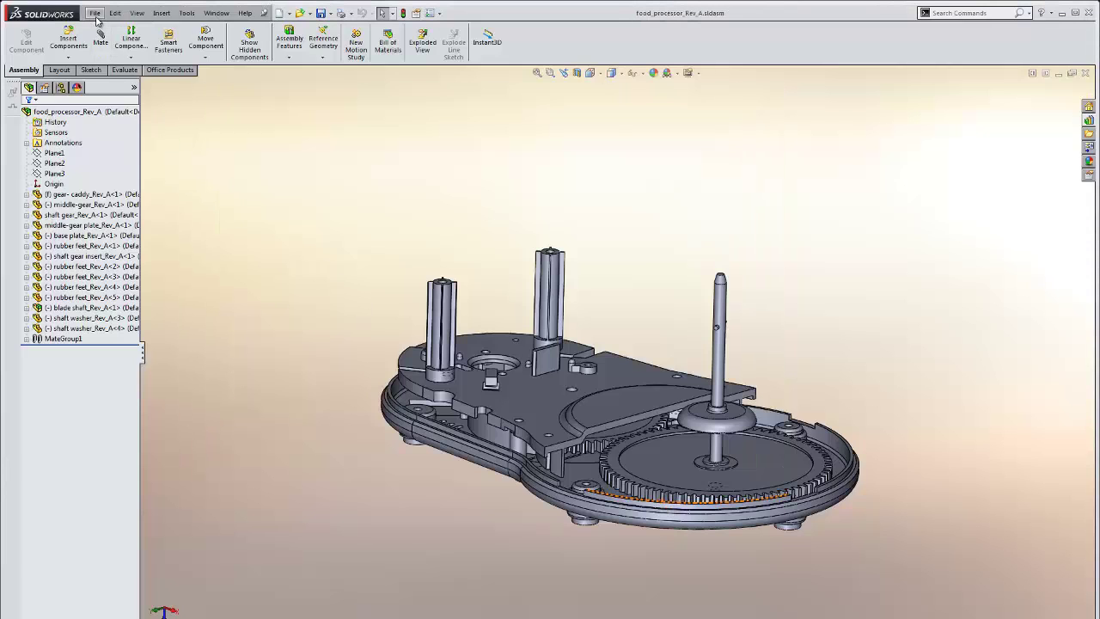
{"action": "left_click", "coordinate": [95, 14]}
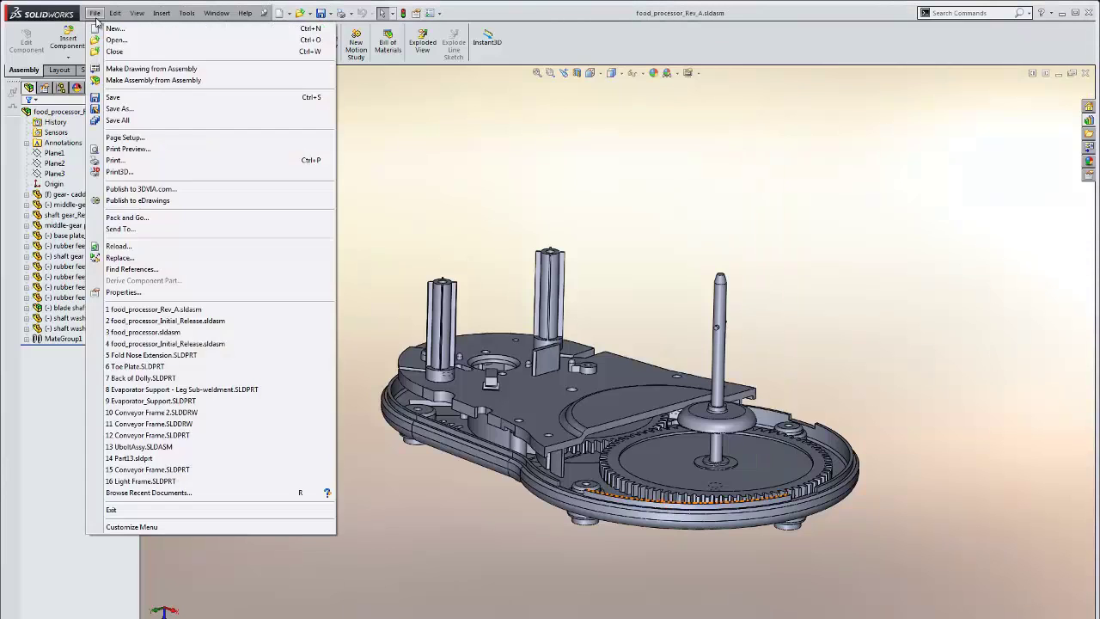
{"action": "key", "text": "ctrl+o"}
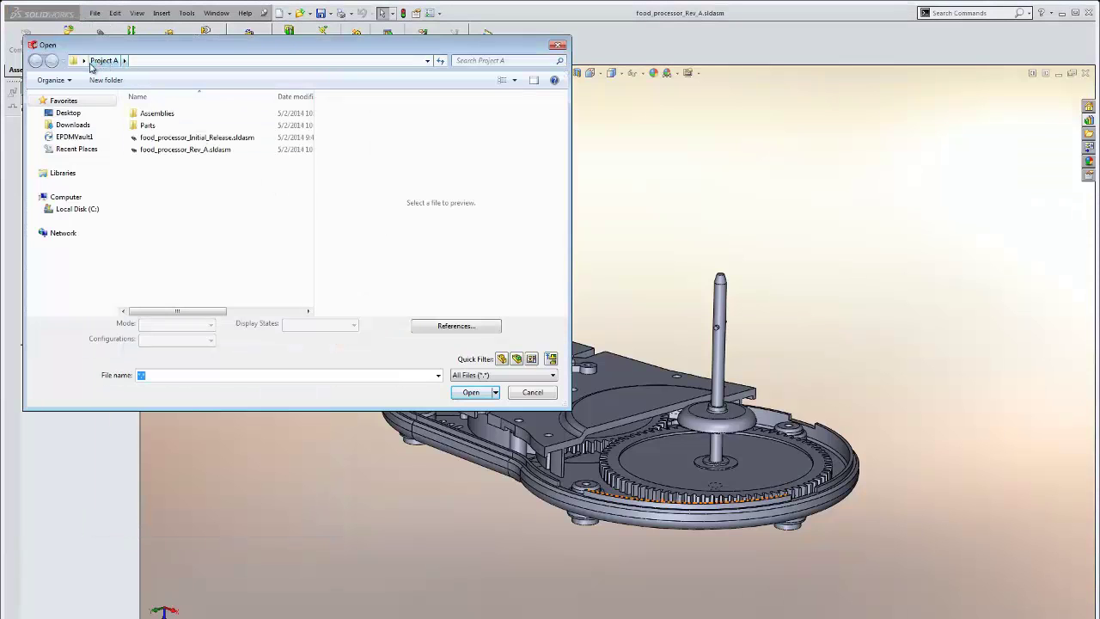
{"action": "left_click", "coordinate": [84, 60]}
{"action": "left_click", "coordinate": [123, 60]}
{"action": "left_click", "coordinate": [84, 61]}
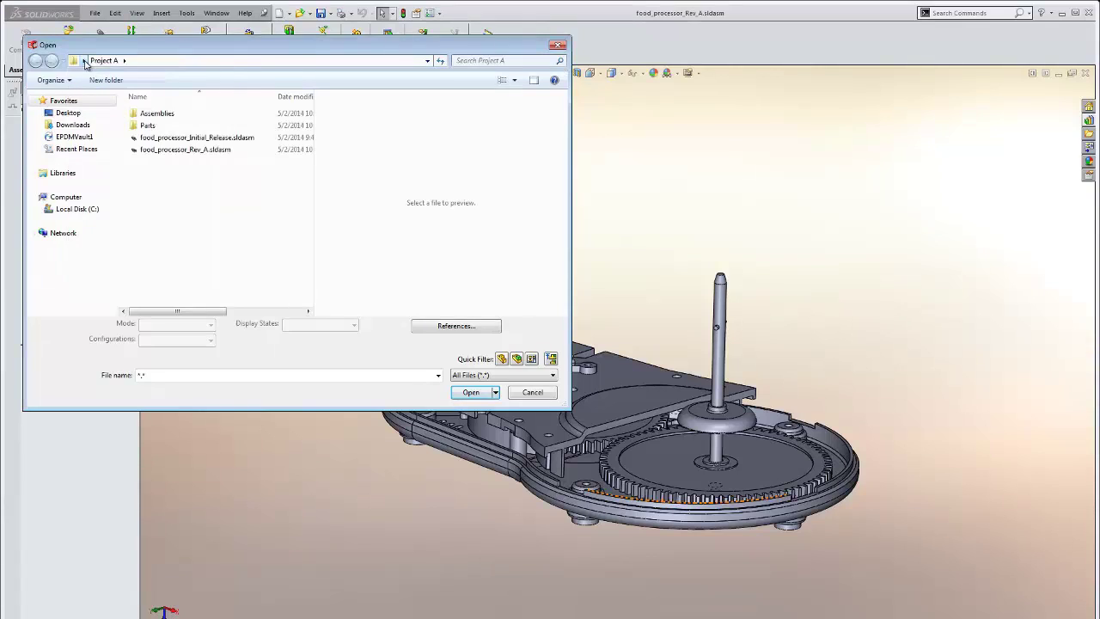
{"action": "left_click", "coordinate": [84, 61]}
{"action": "left_click", "coordinate": [105, 241]}
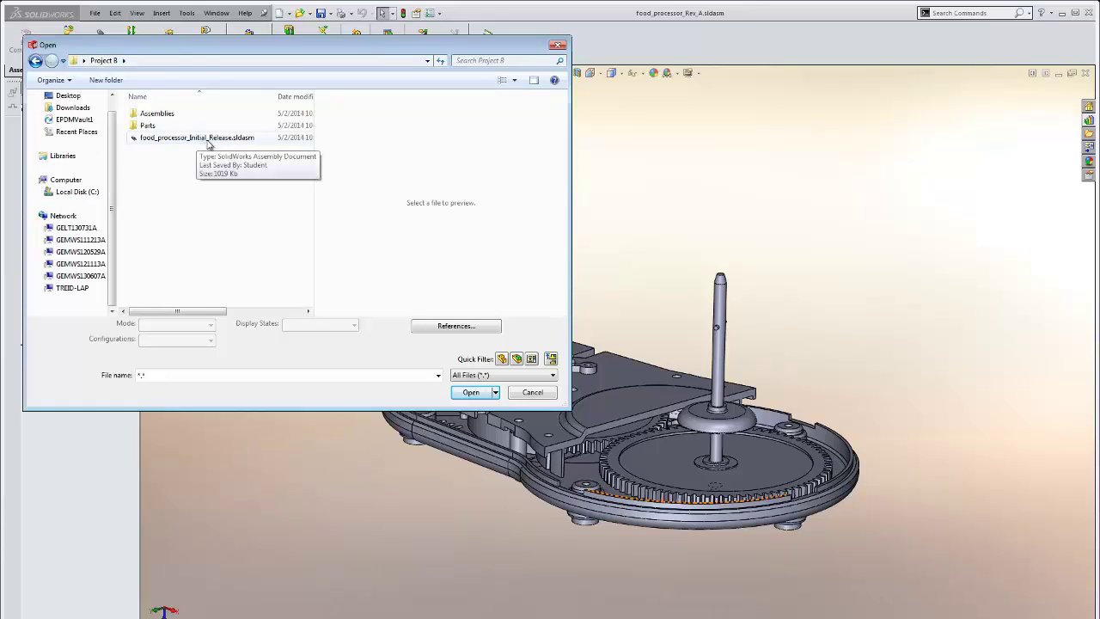
{"action": "double_click", "coordinate": [147, 126]}
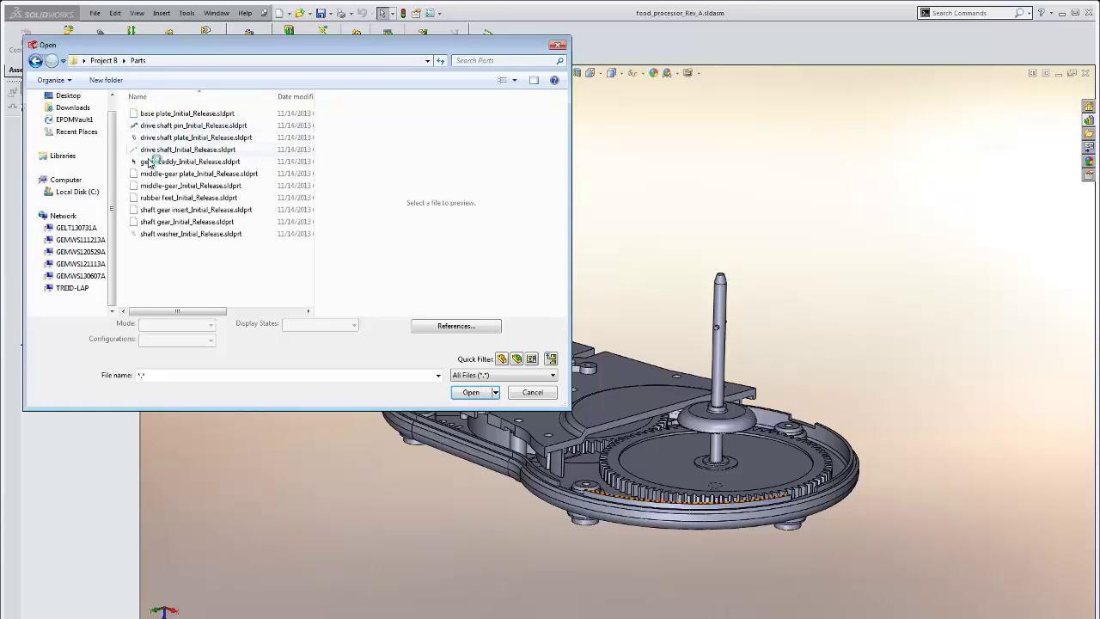
{"action": "left_click", "coordinate": [38, 61]}
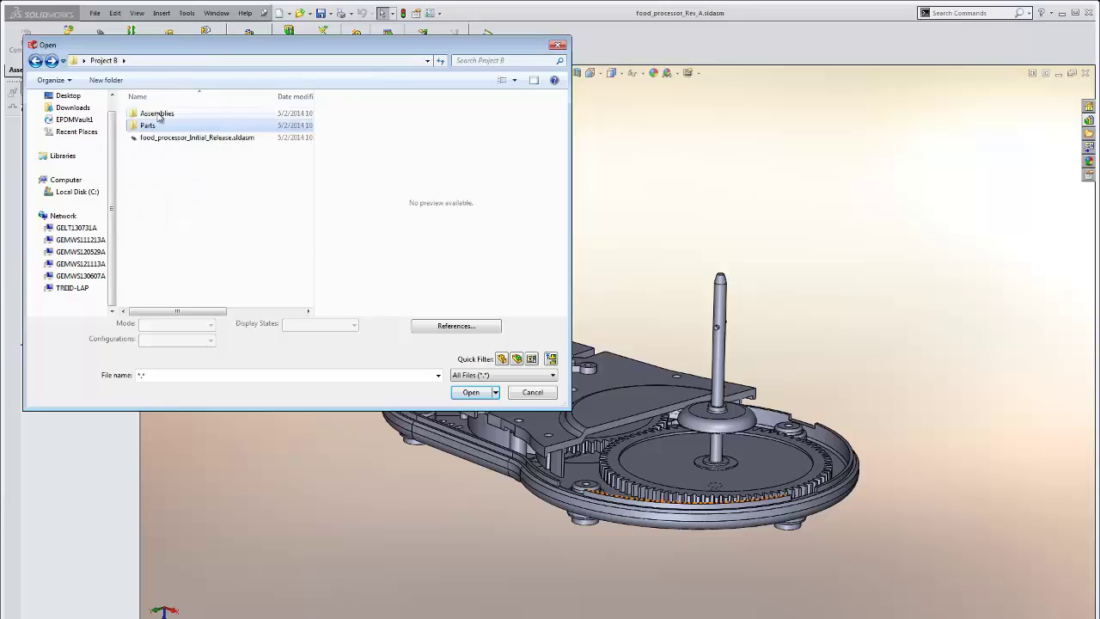
{"action": "double_click", "coordinate": [163, 114]}
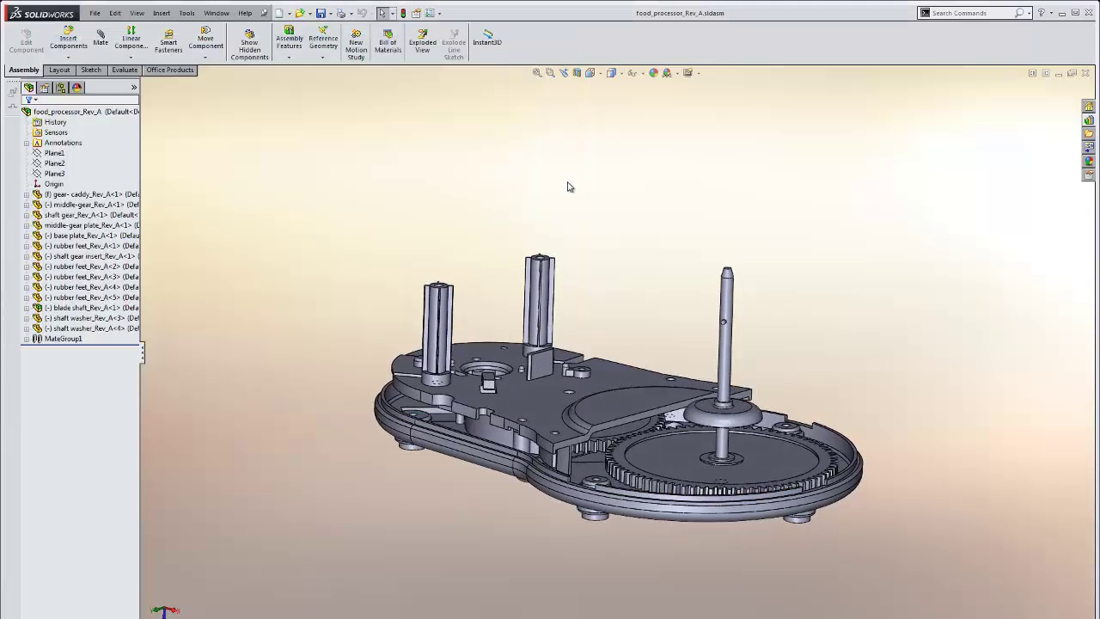
{"action": "middle_click_drag", "start_coordinate": [567, 197], "coordinate": [555, 199]}
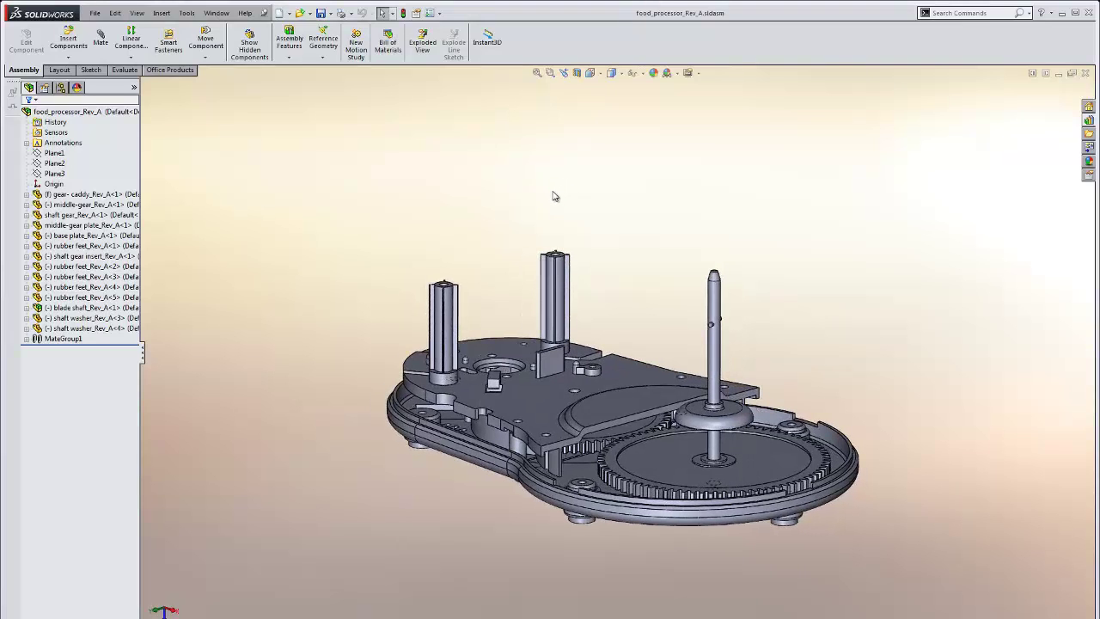